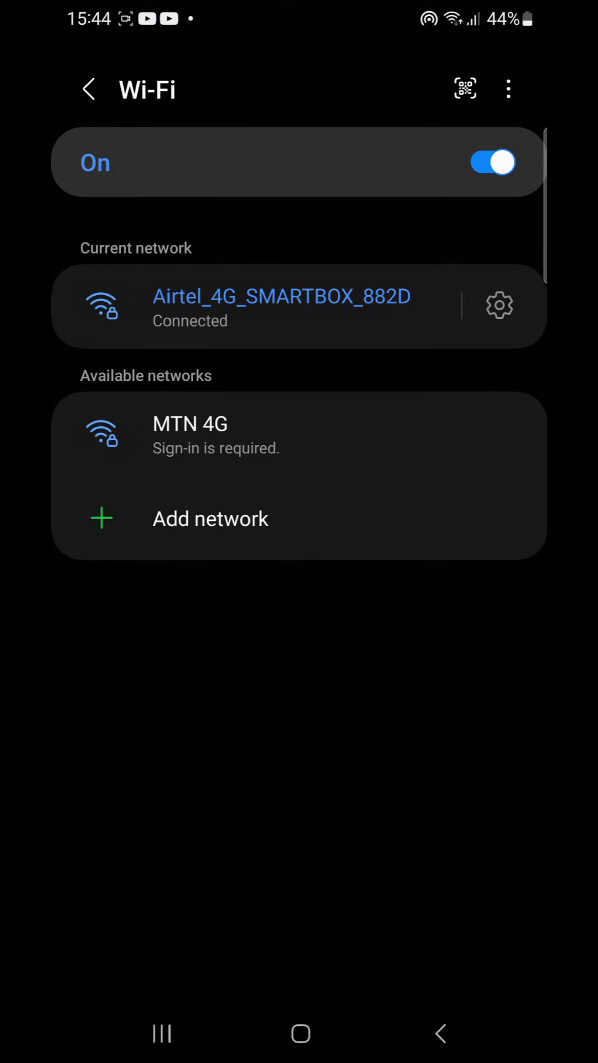
Open the Airtel_4G_SMARTBOX_882D network details and launch its Manage router page.
click(499, 305)
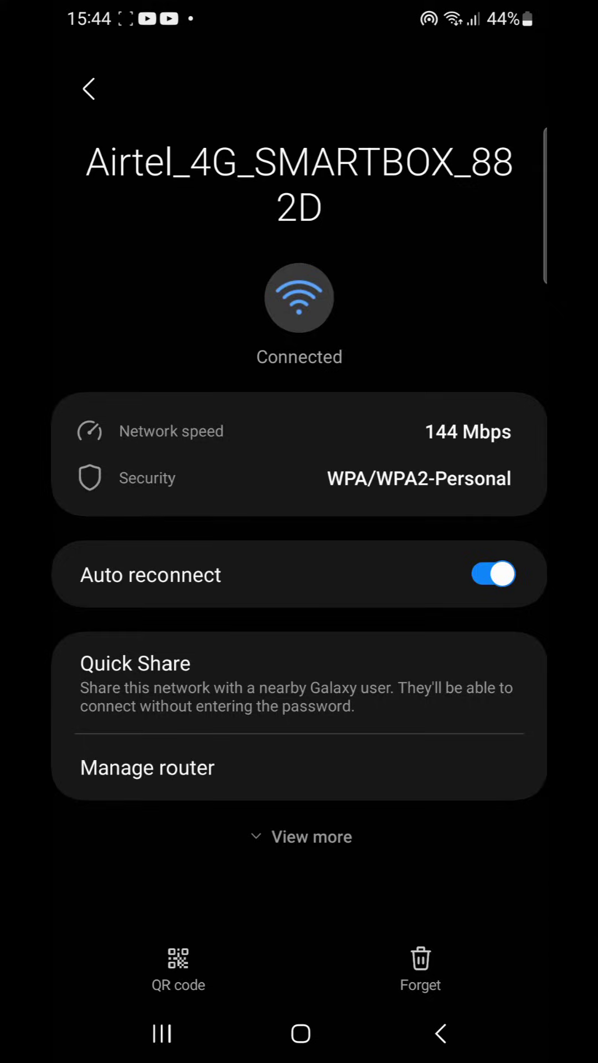
click(162, 769)
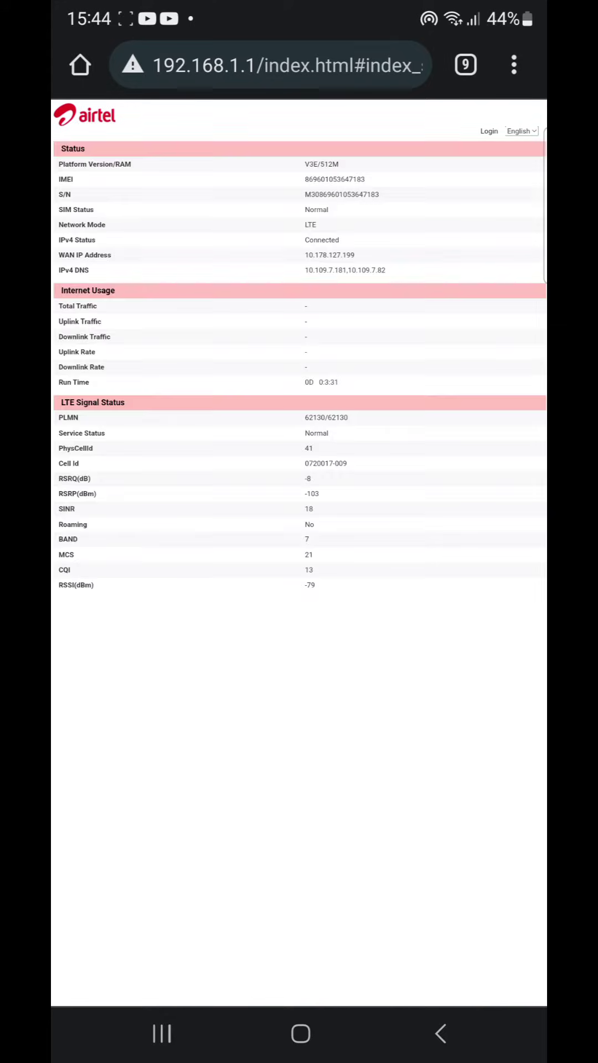
scroll(292, 597, up, 3)
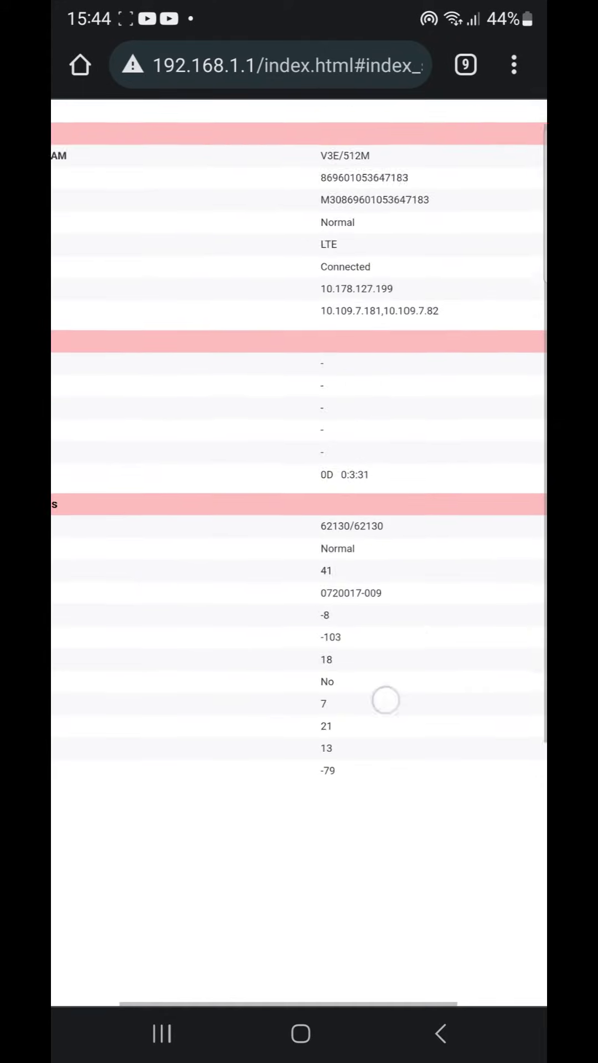
scroll(292, 424, up, 2)
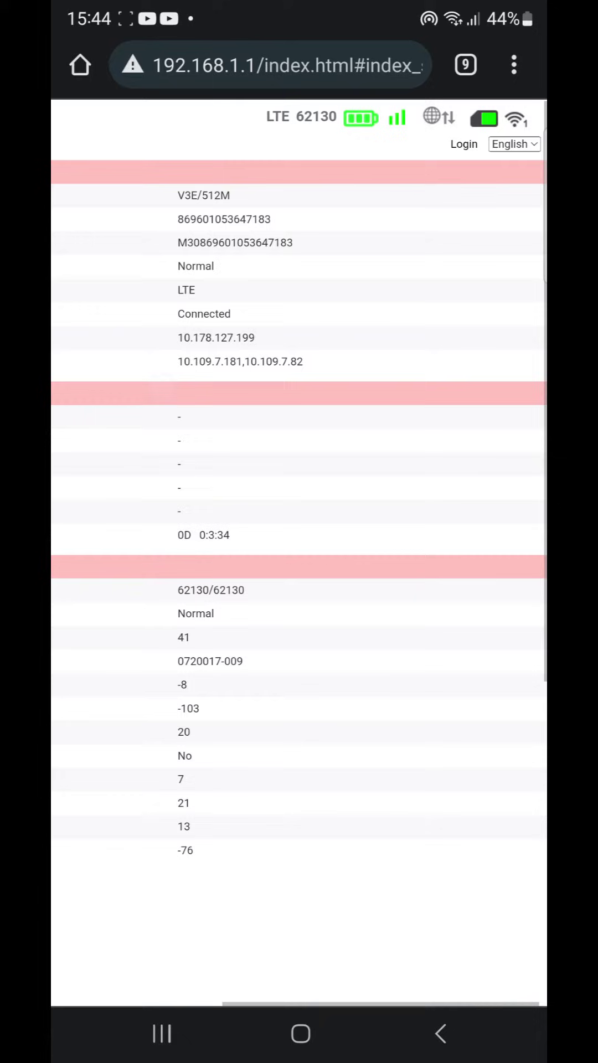
click(456, 143)
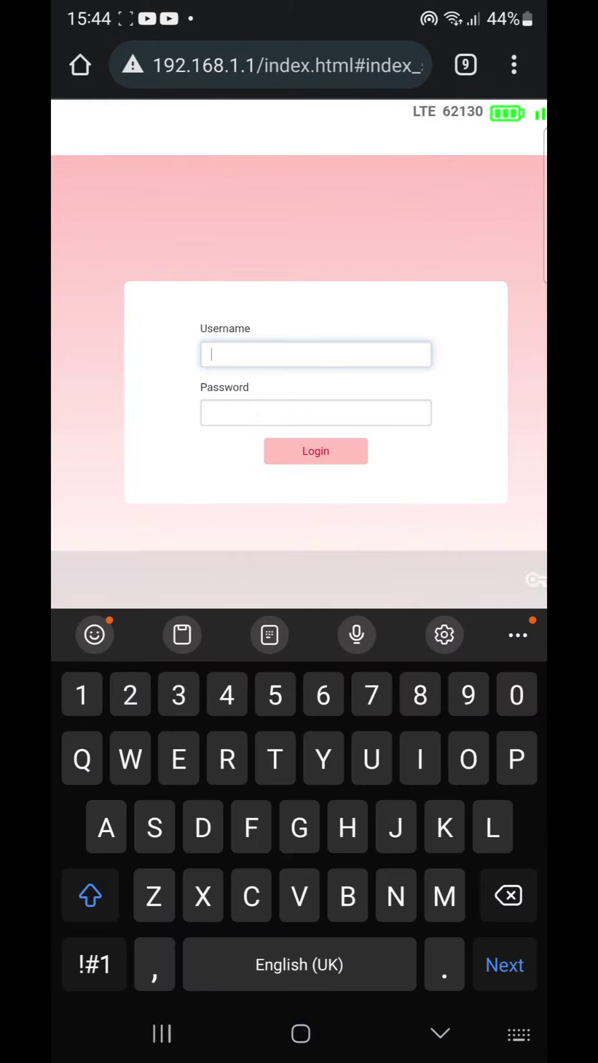
click(90, 885)
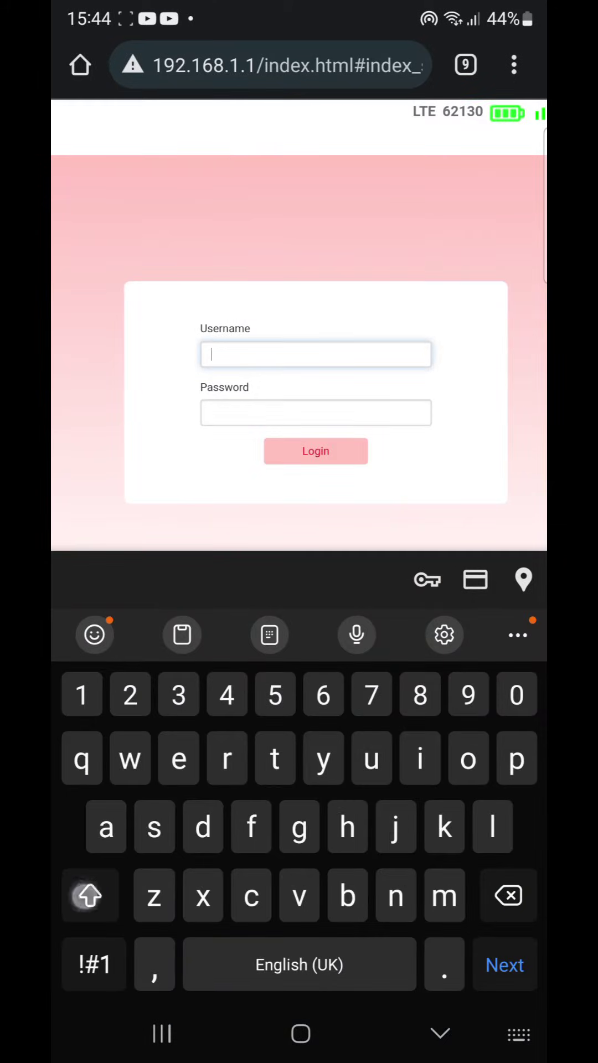
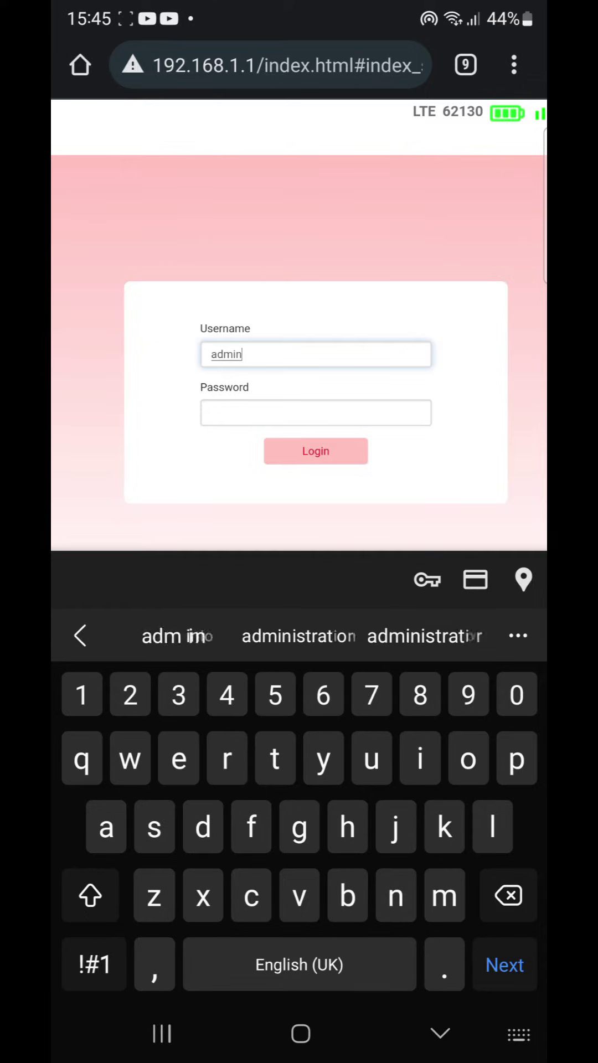
click(382, 419)
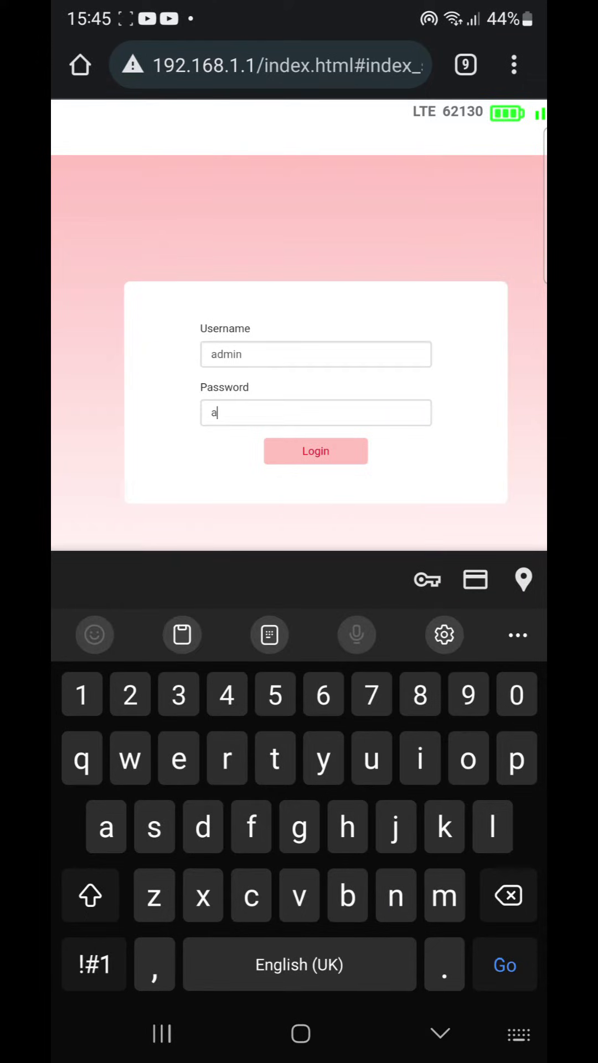
click(316, 451)
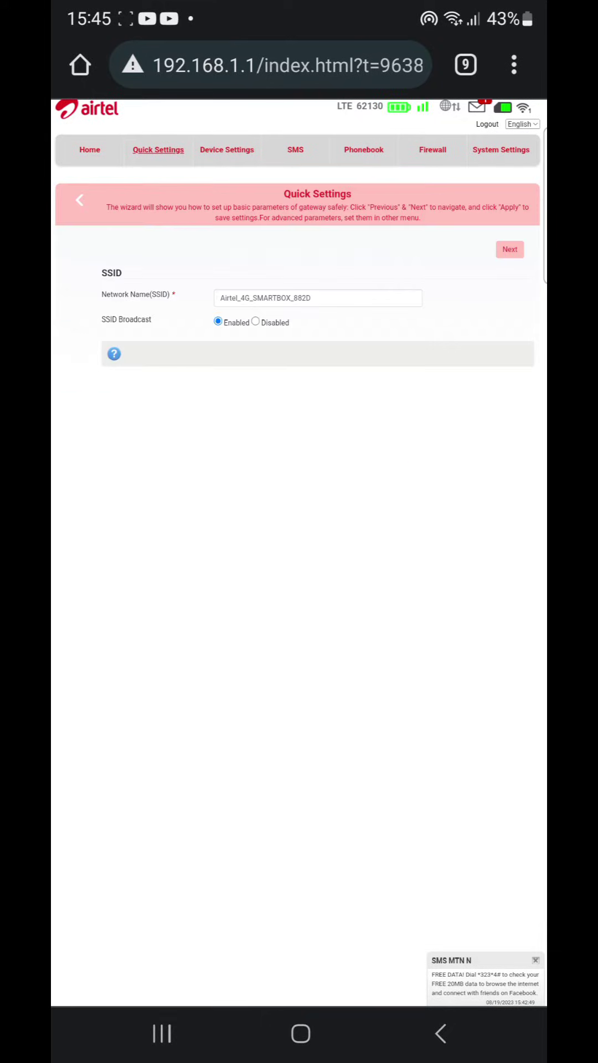
Replace the Network Name (SSID) with 'Billy Tech'.
click(309, 318)
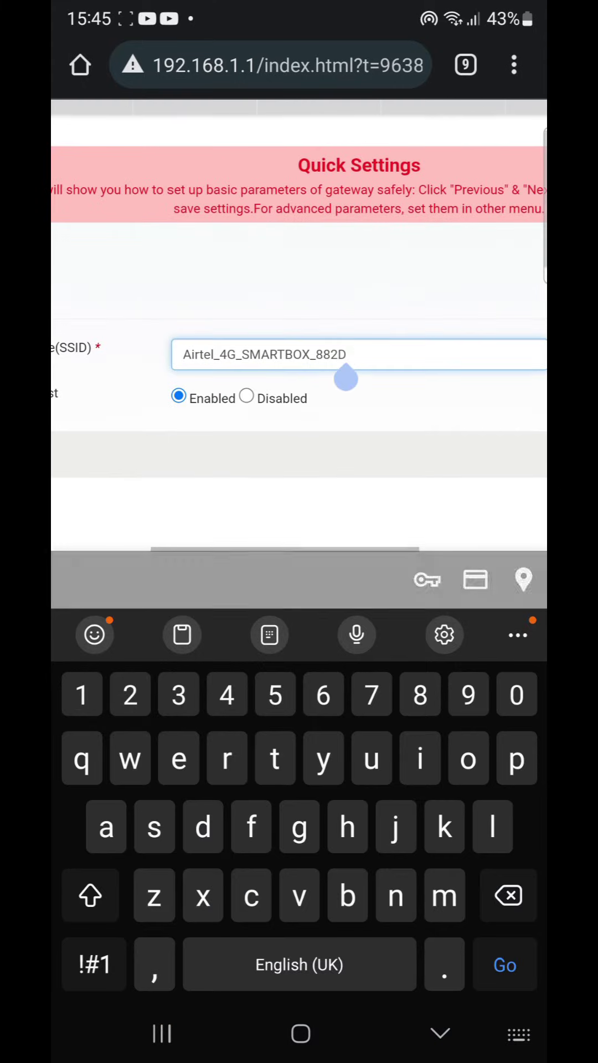
key(BackSpace)
key(BackSpace)
key(BackSpace)
key(BackSpace)
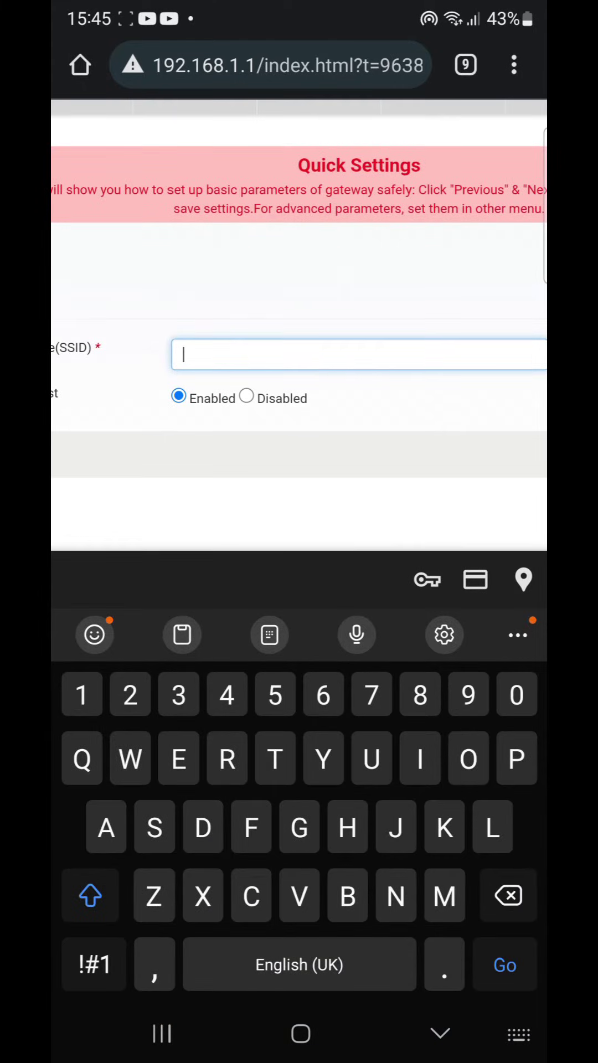
text(Bil)
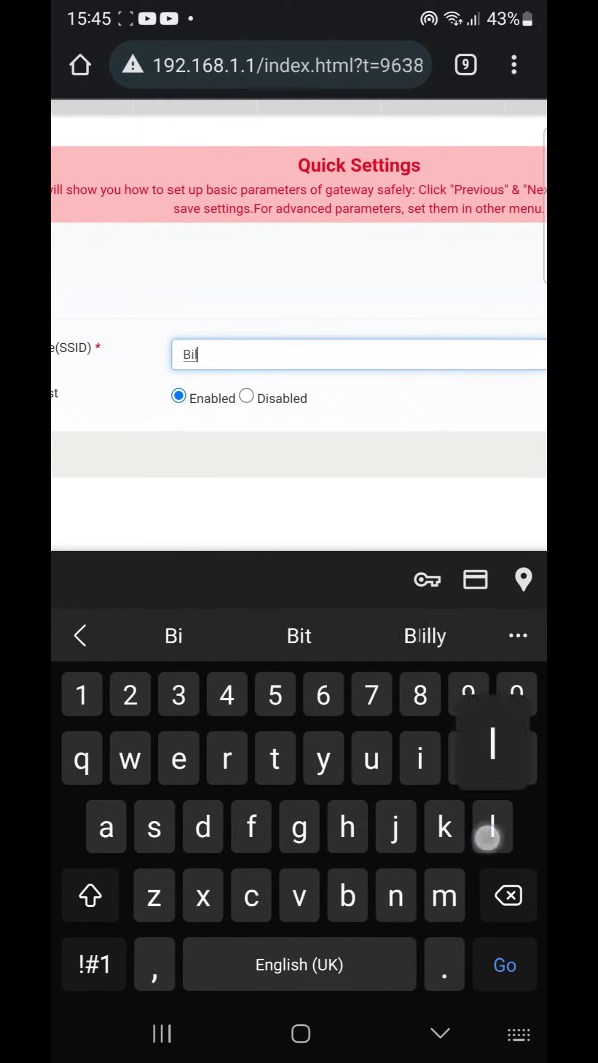
text(ly)
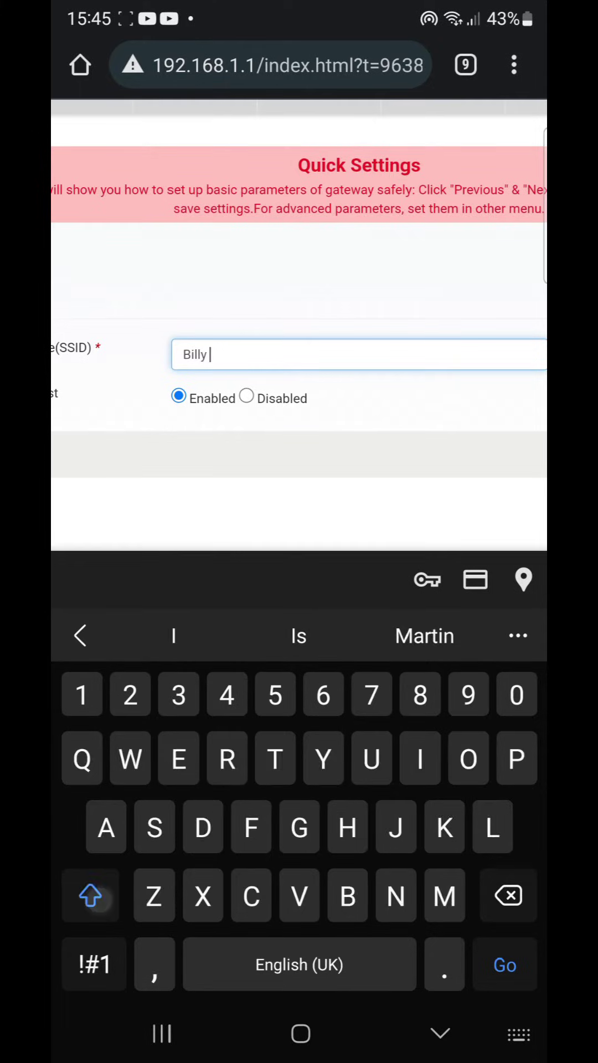
text( Tech)
click(463, 1036)
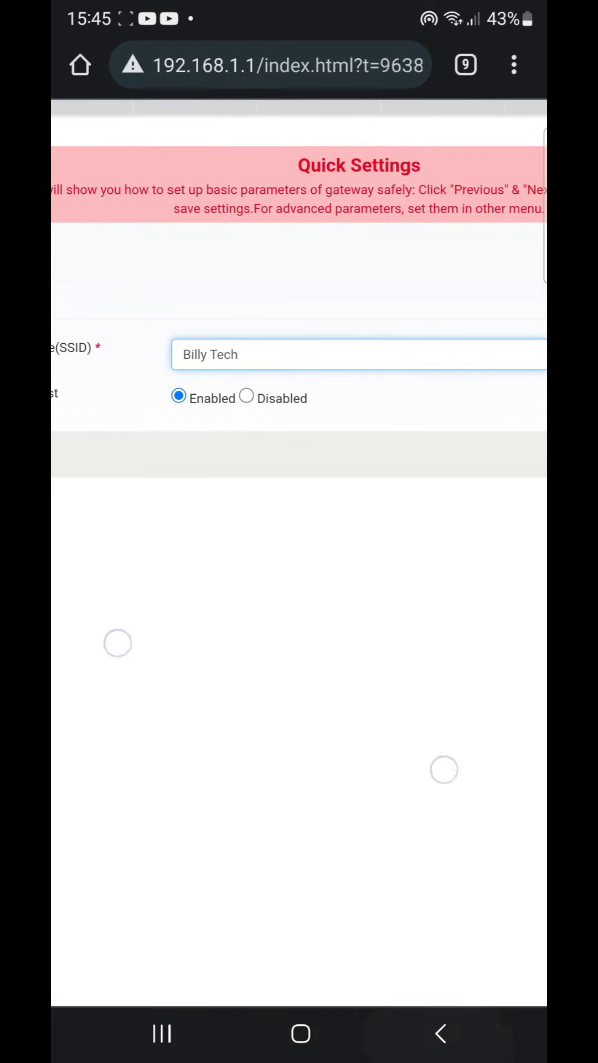
scroll(299, 705, down, 3)
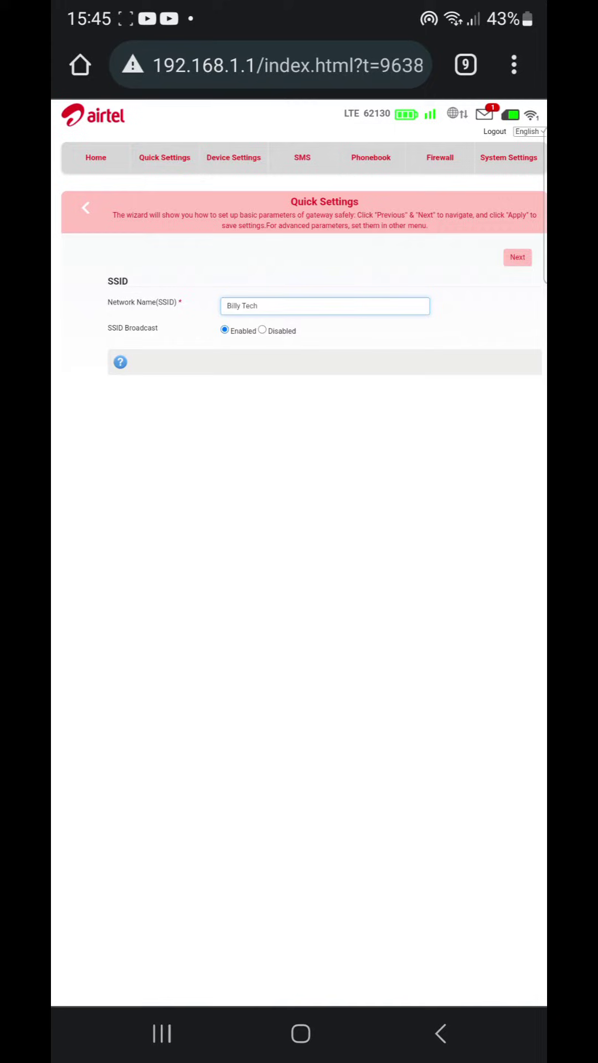
Step through the wizard and apply the new configuration, confirming with Yes.
click(515, 260)
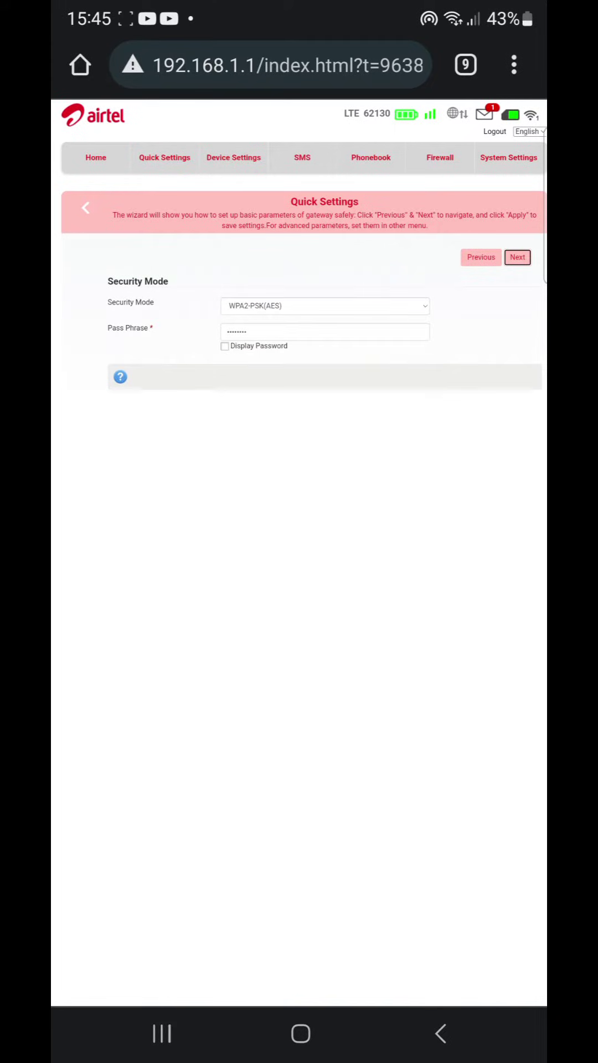
click(516, 257)
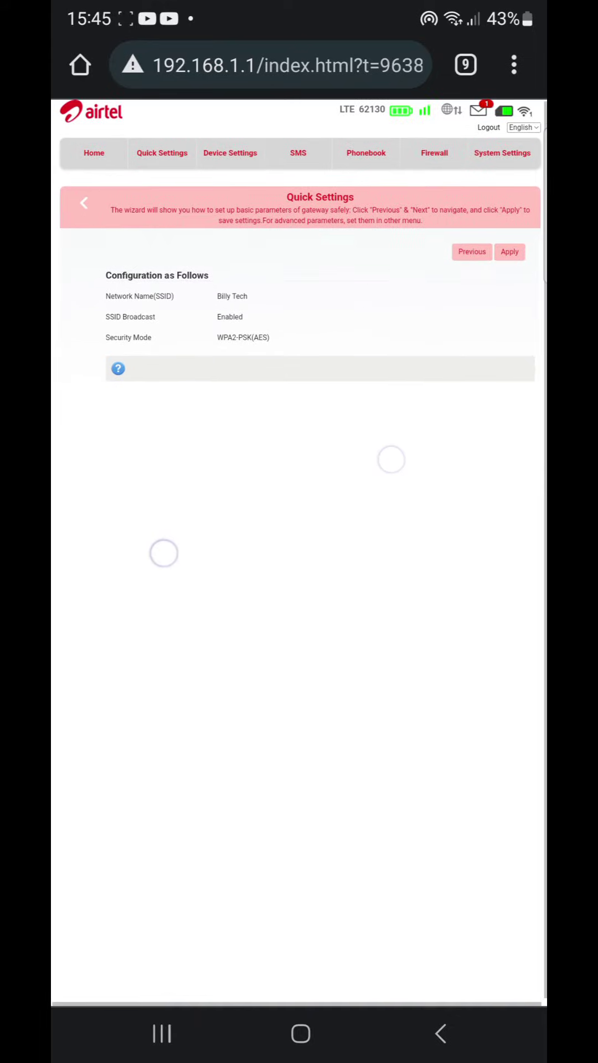
click(508, 251)
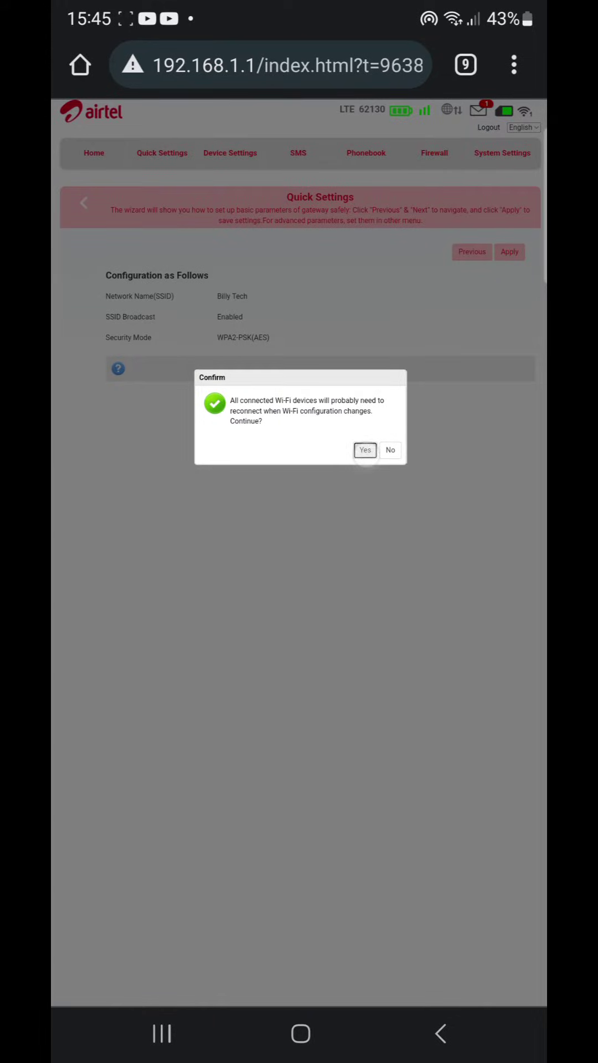
click(365, 453)
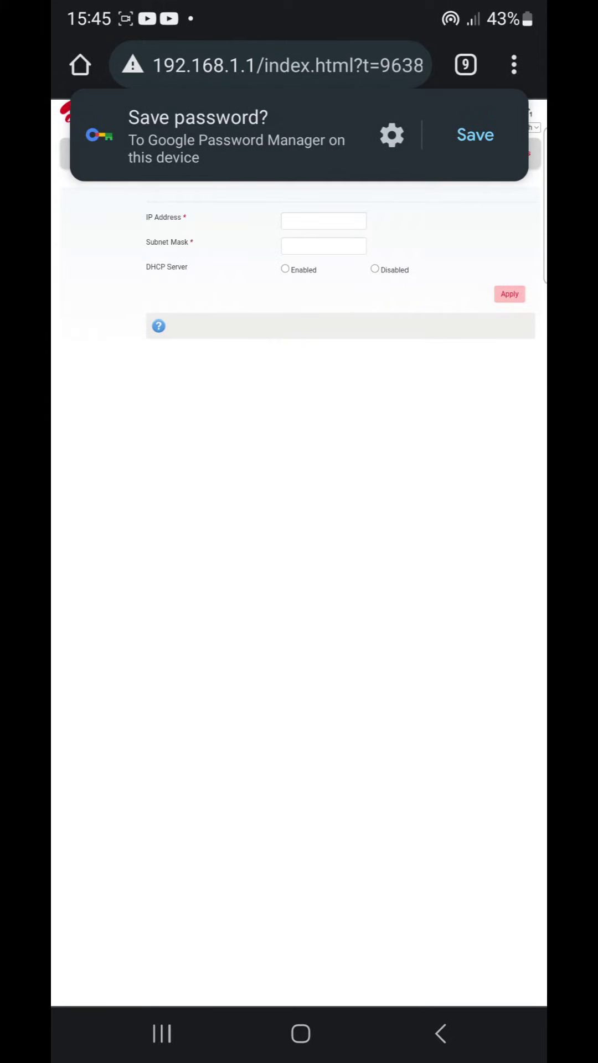
Rescan the phone's Wi-Fi networks and select Billy Tech.
drag(83, 32, 83, 499)
click(109, 139)
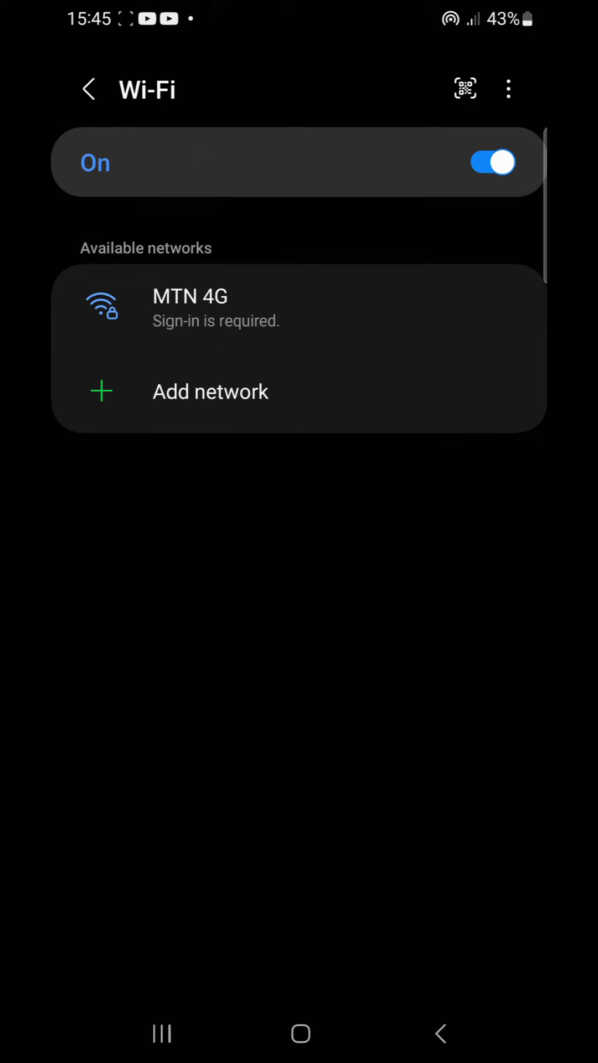
drag(373, 504, 372, 787)
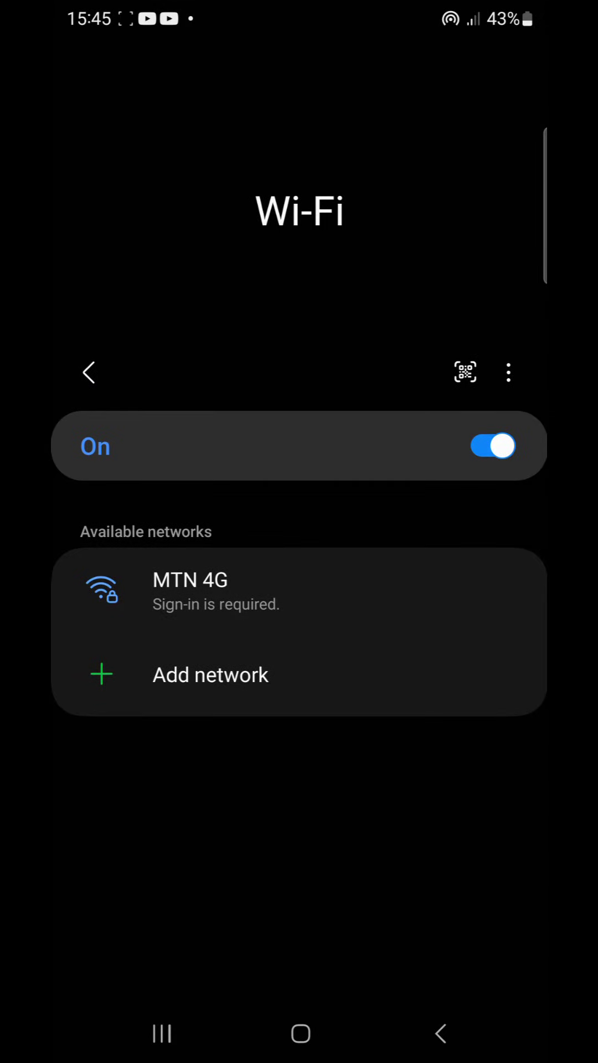
drag(394, 598, 411, 679)
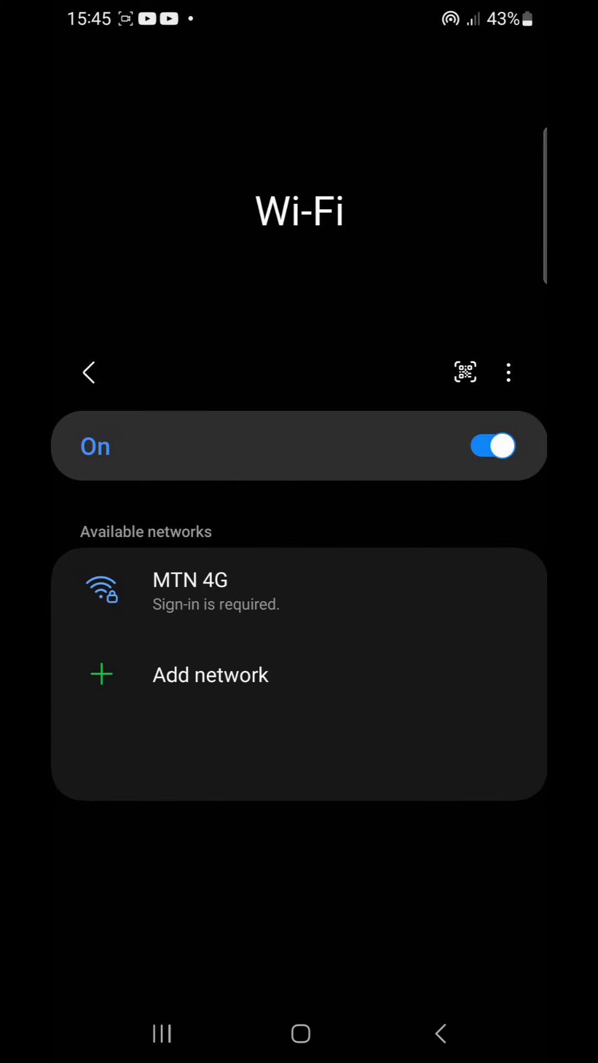
drag(430, 557, 411, 781)
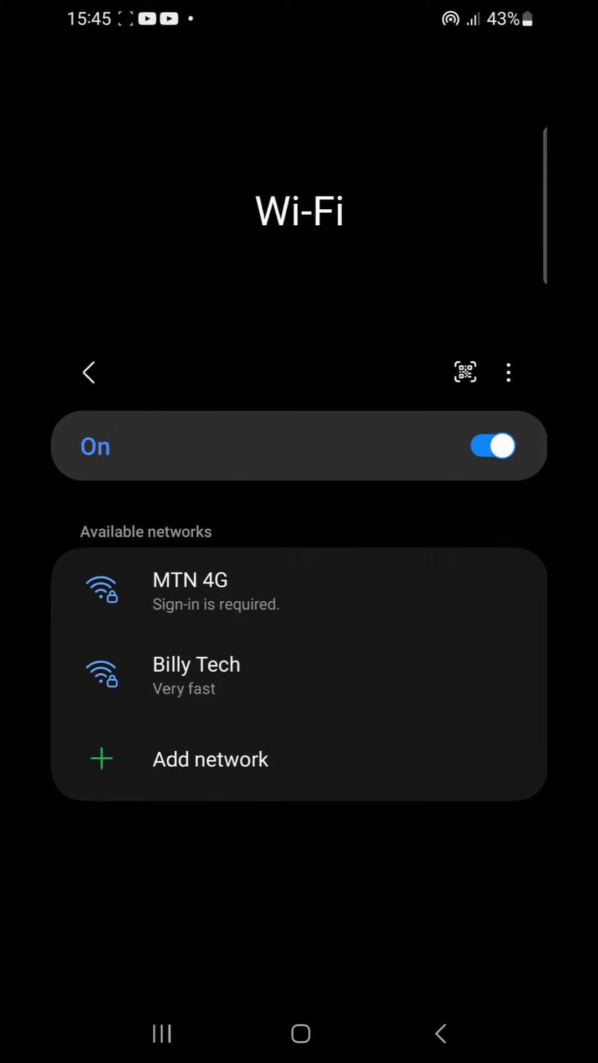
click(308, 683)
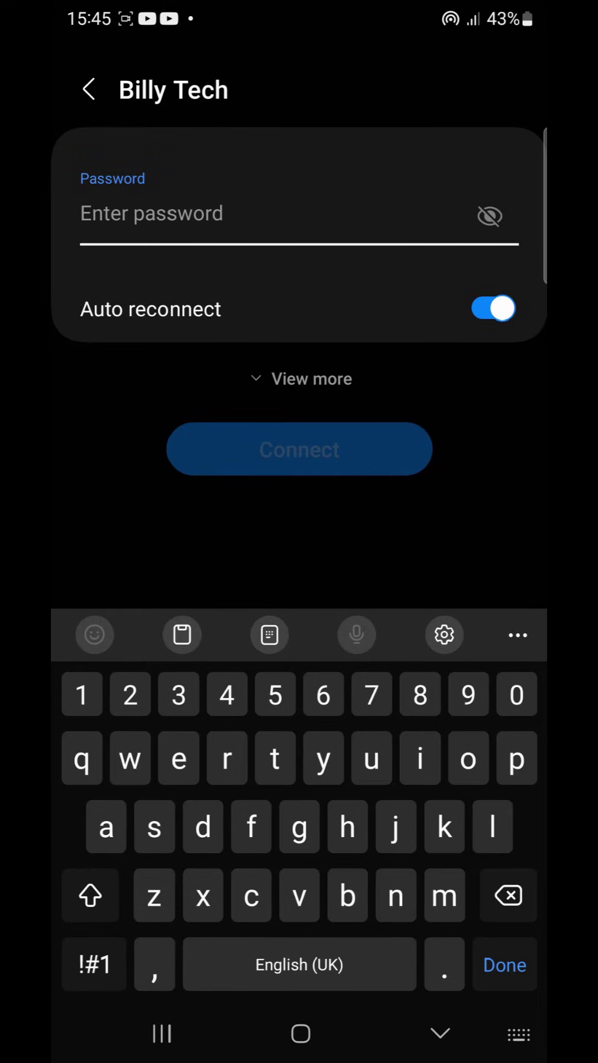
Enter the Wi-Fi password to join Billy Tech, then open its network settings.
click(89, 895)
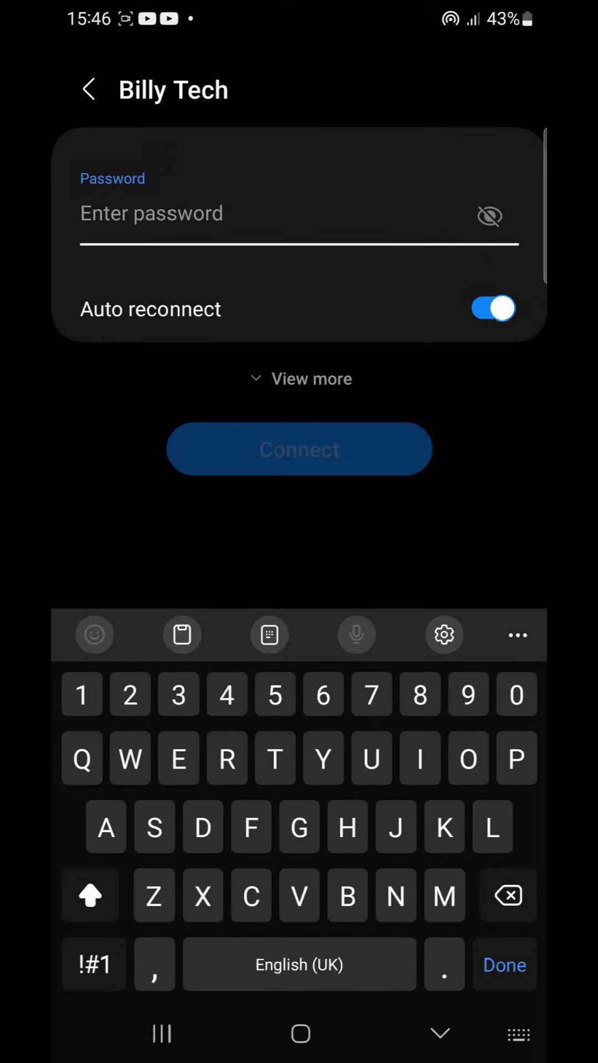
click(275, 695)
click(251, 827)
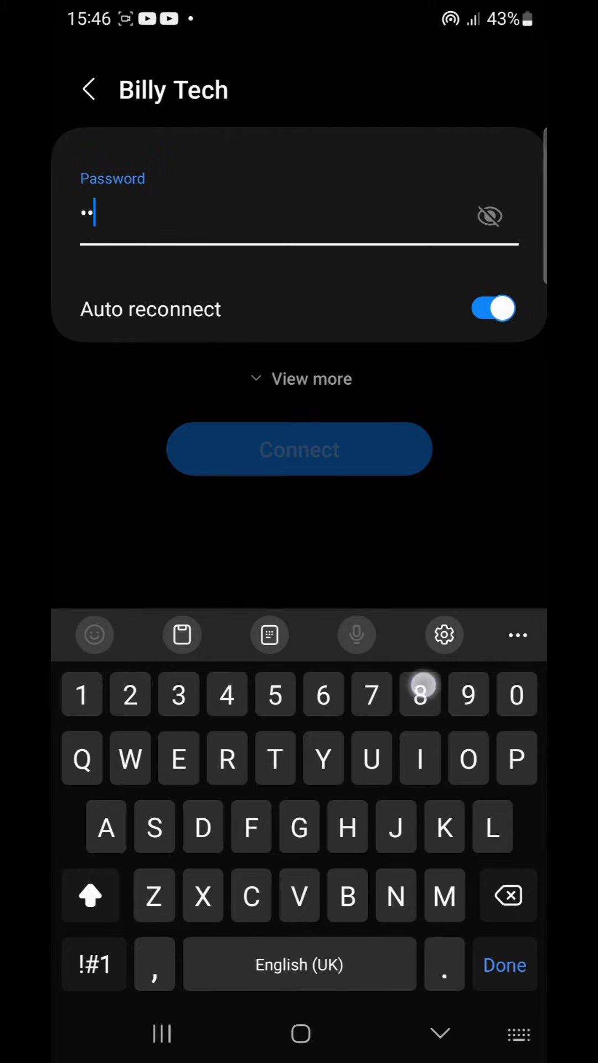
click(419, 696)
click(178, 760)
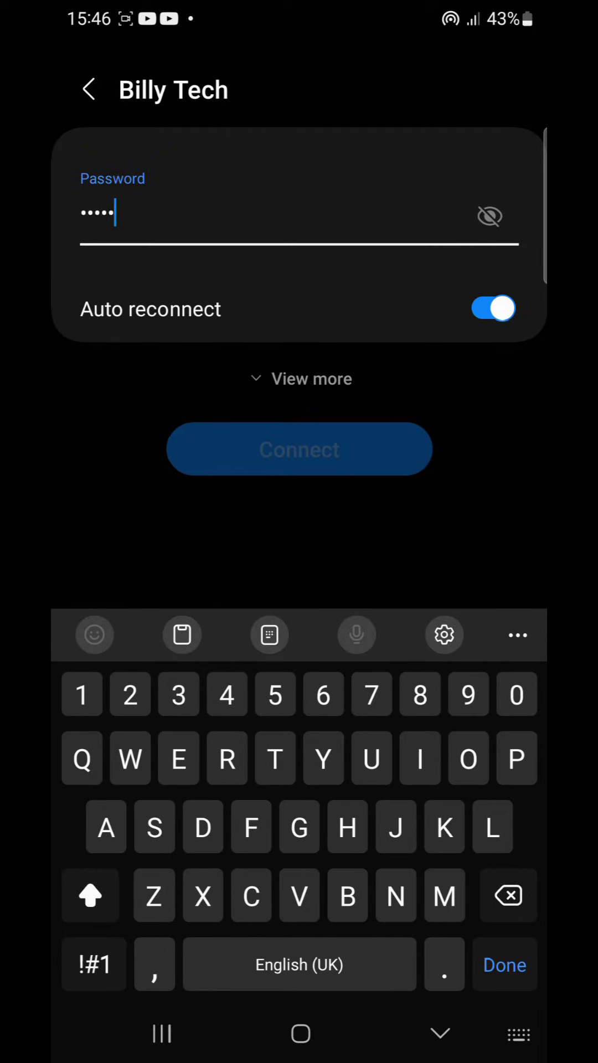
click(270, 708)
click(249, 825)
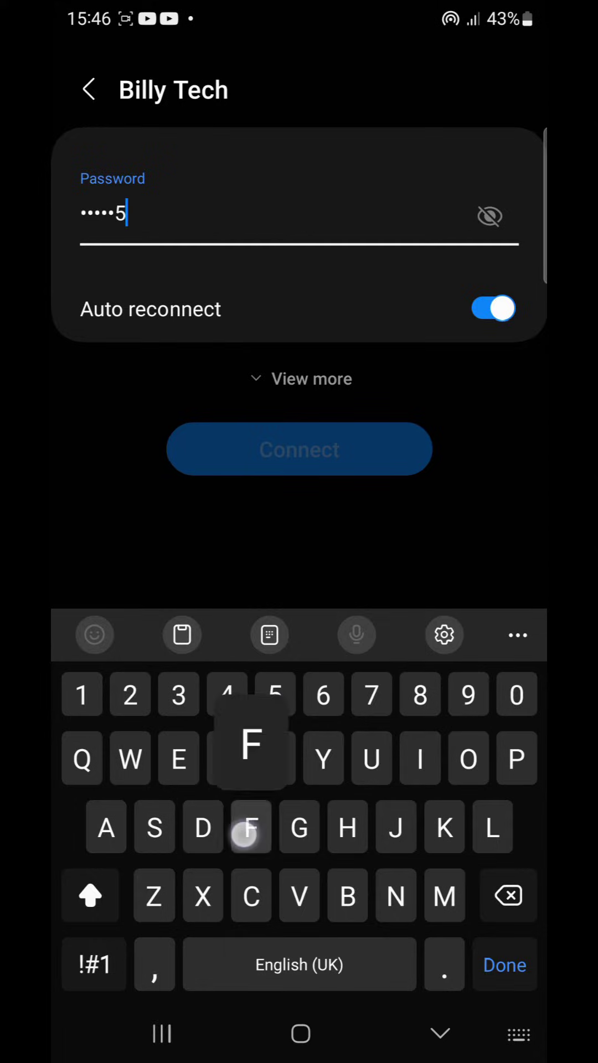
click(375, 685)
click(369, 448)
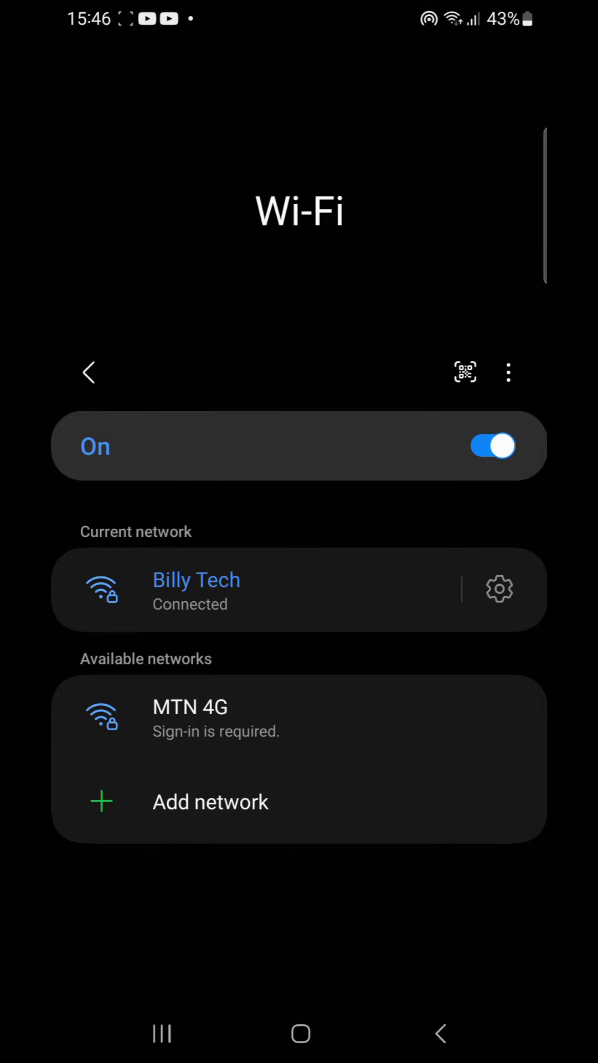
click(499, 589)
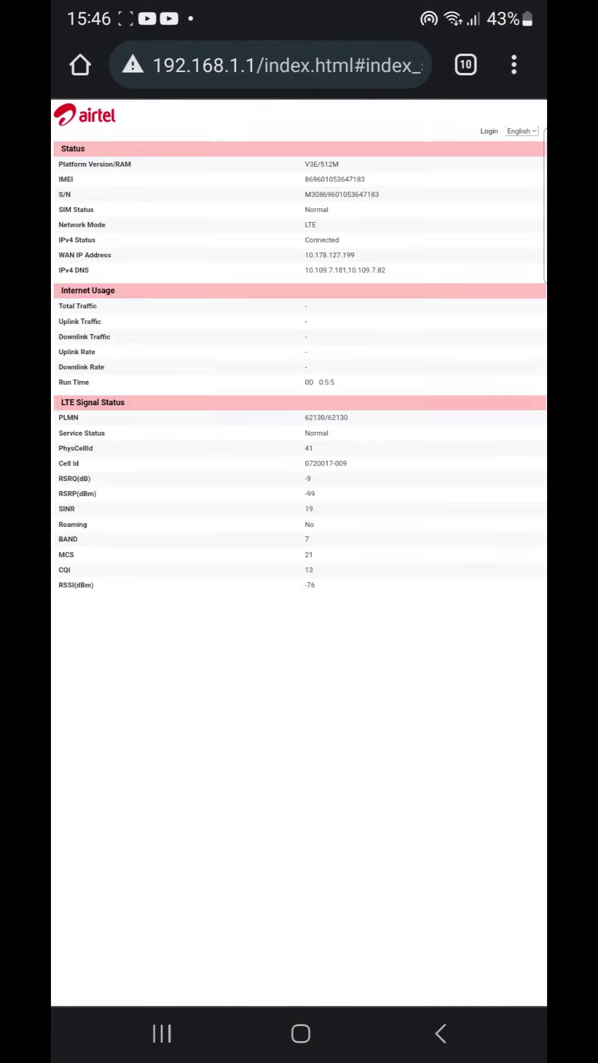
scroll(451, 556, up, 3)
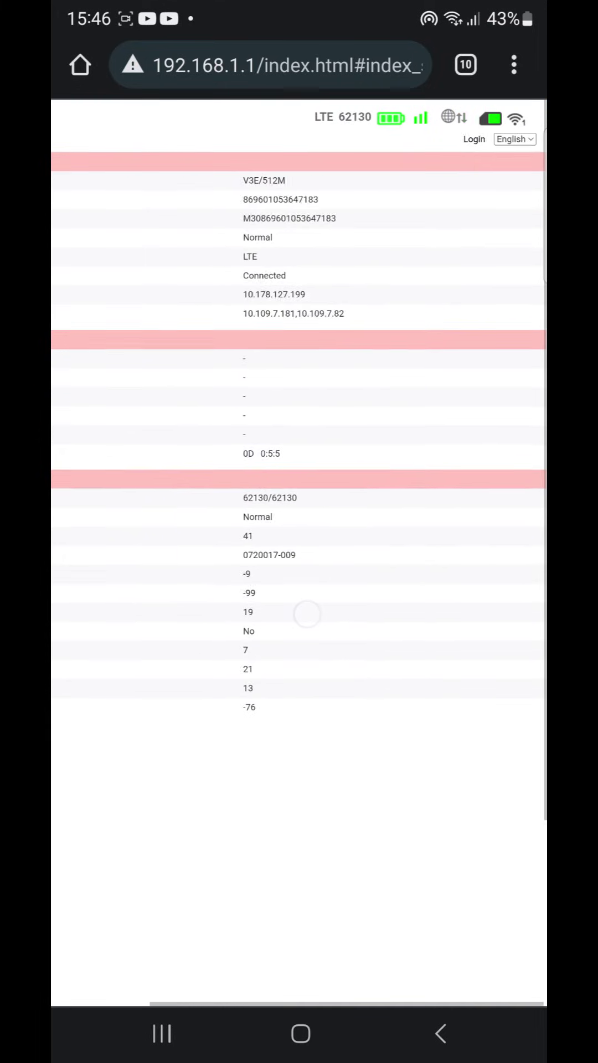
click(473, 139)
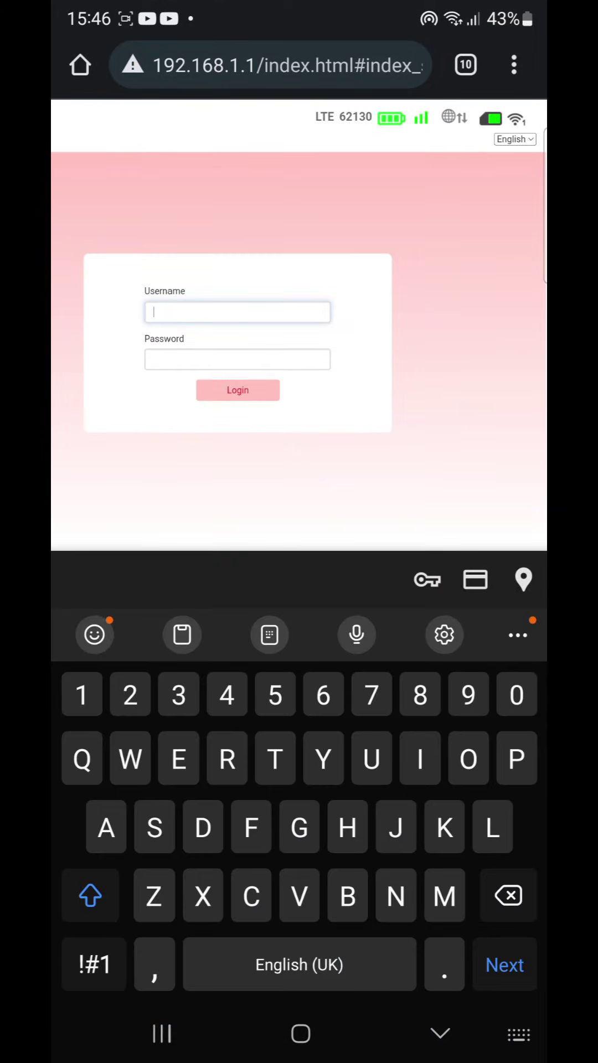
click(90, 895)
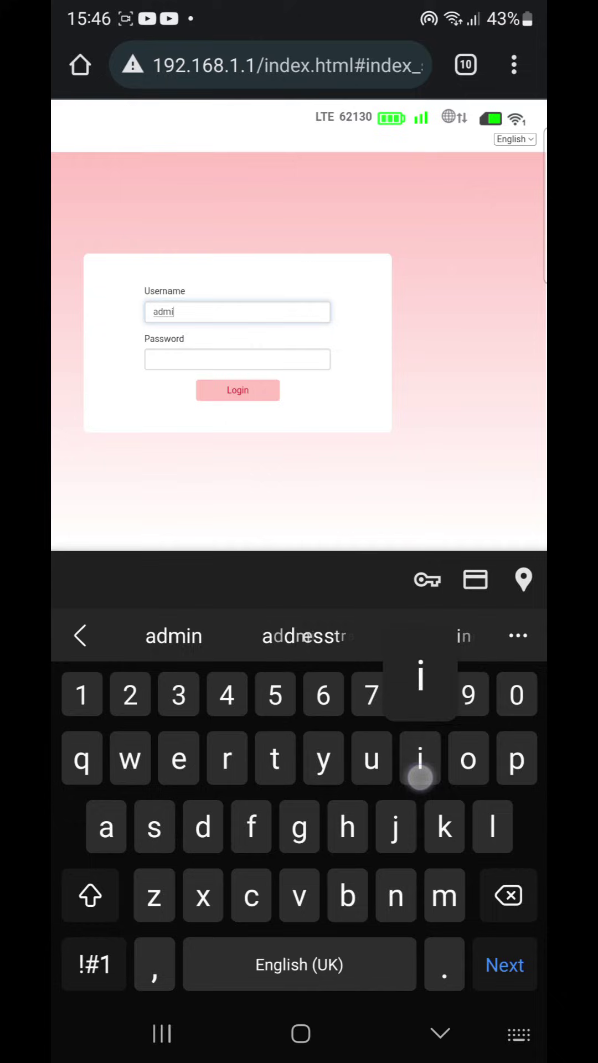
click(504, 964)
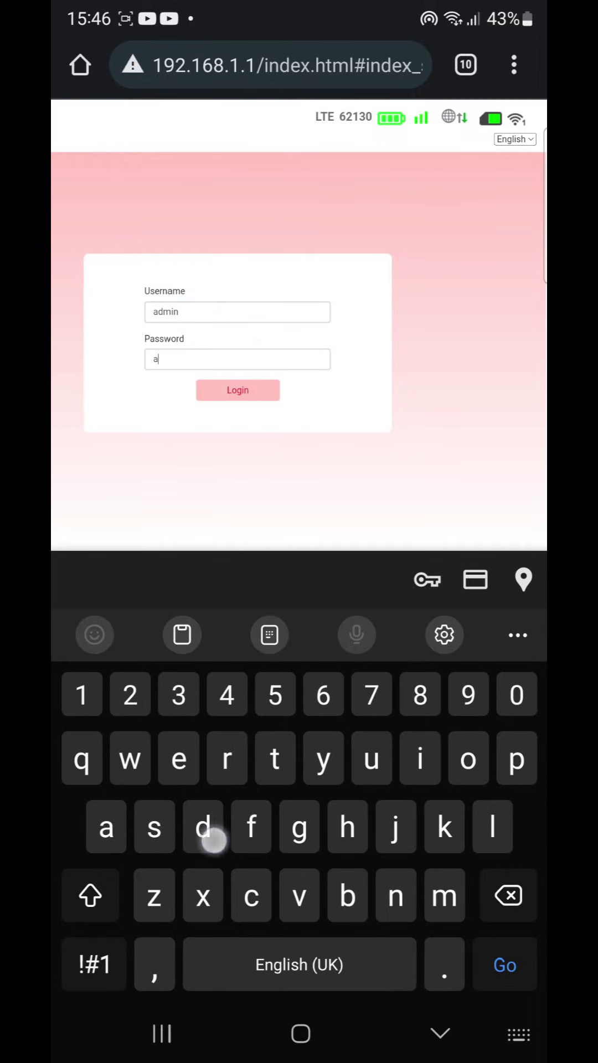
click(275, 380)
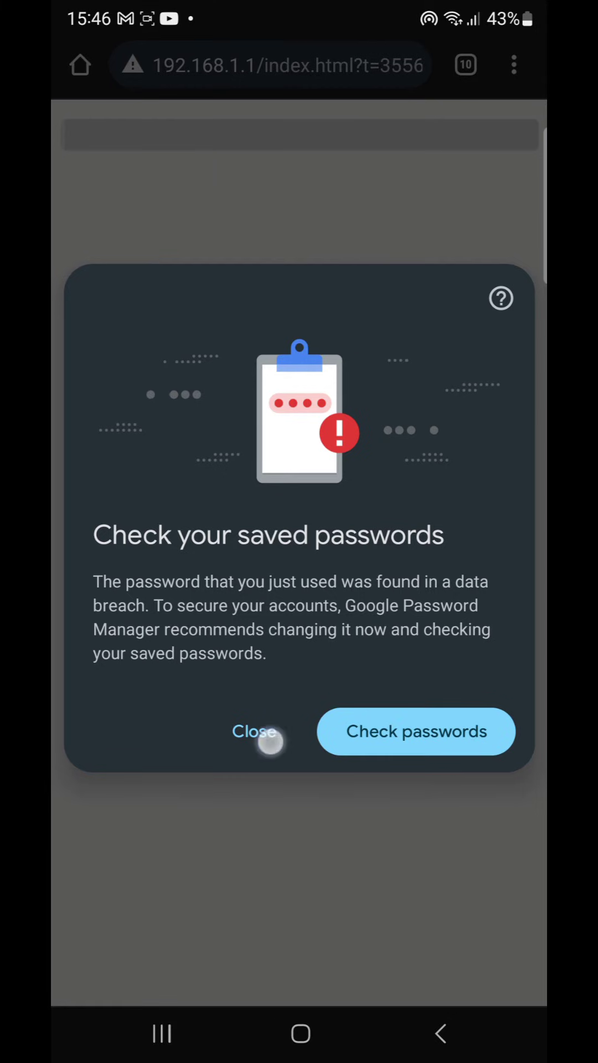
click(271, 740)
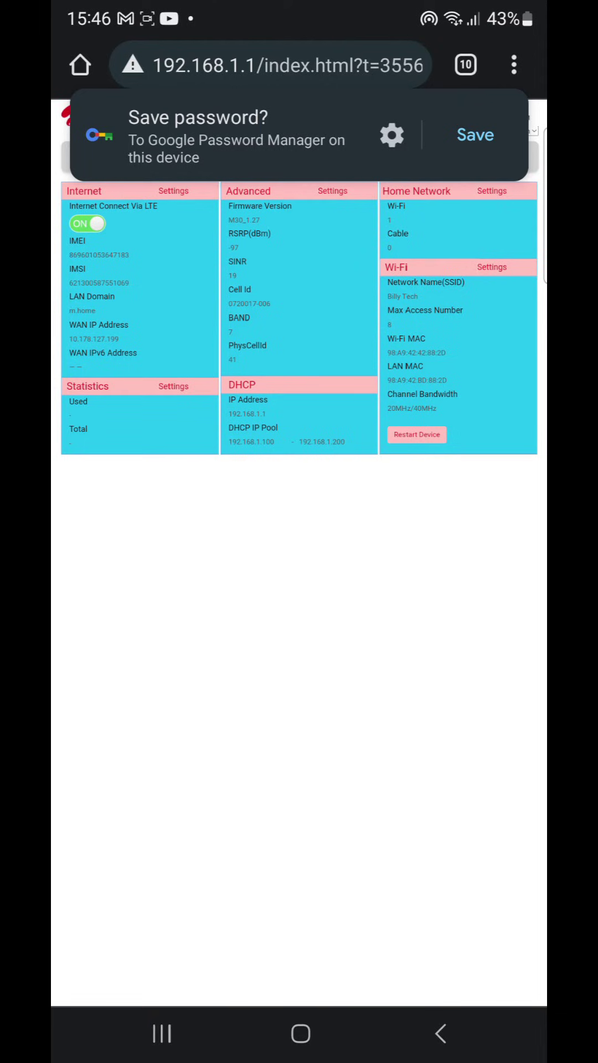
Swipe away the Save password banner and pan the dashboard to its left column.
drag(249, 137, 539, 136)
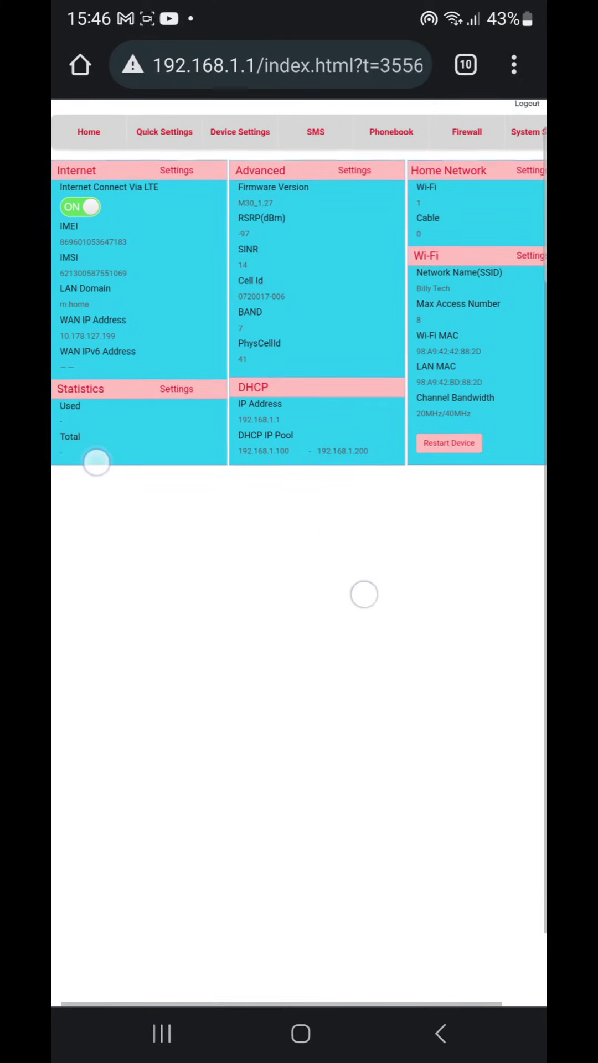
scroll(334, 549, up, 3)
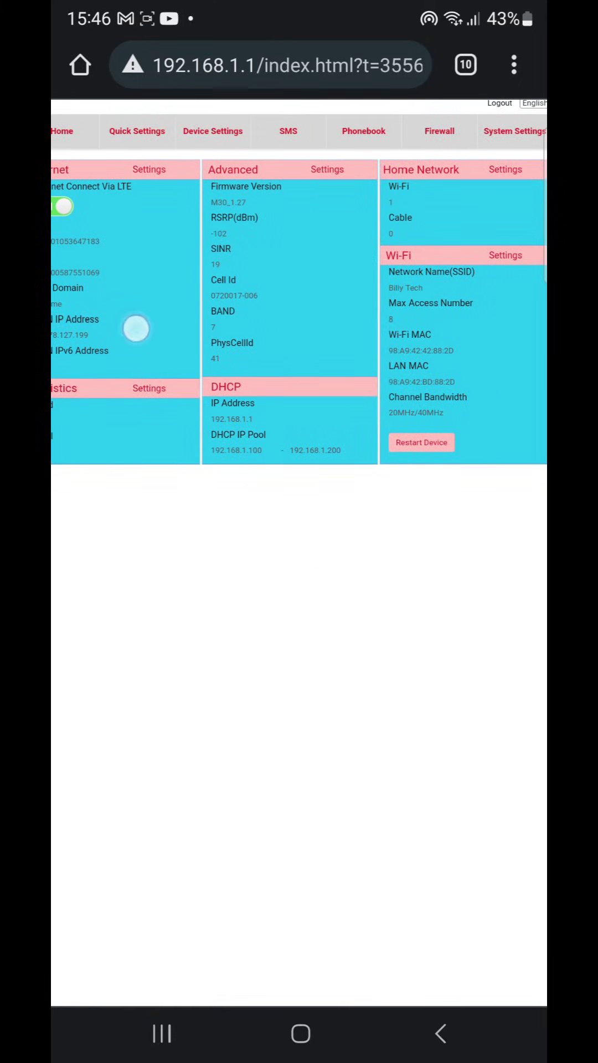
drag(146, 334, 180, 335)
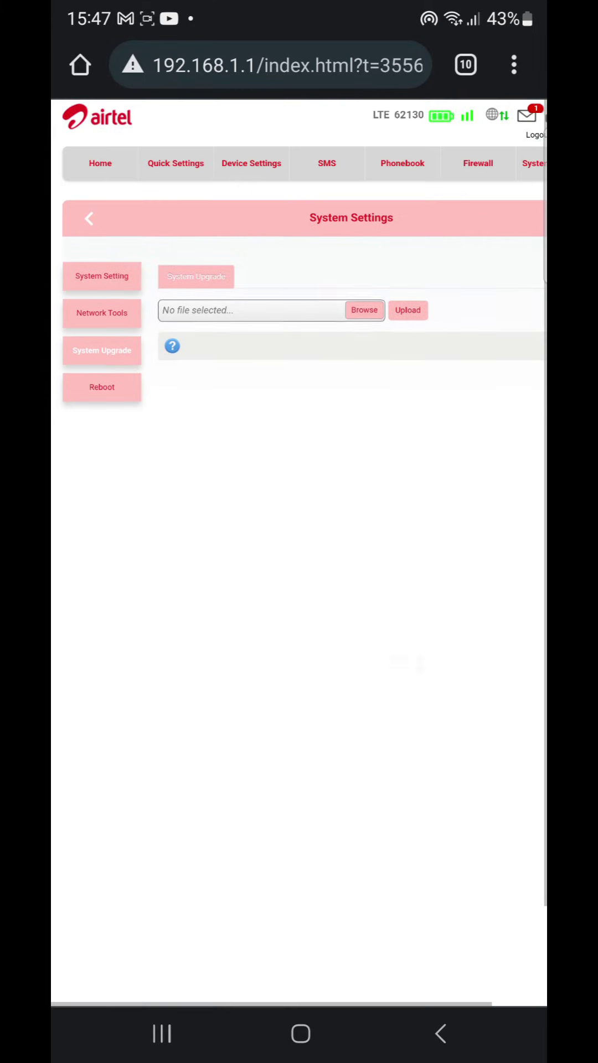
Open Quick Settings at the network name step showing Billy Tech.
click(176, 163)
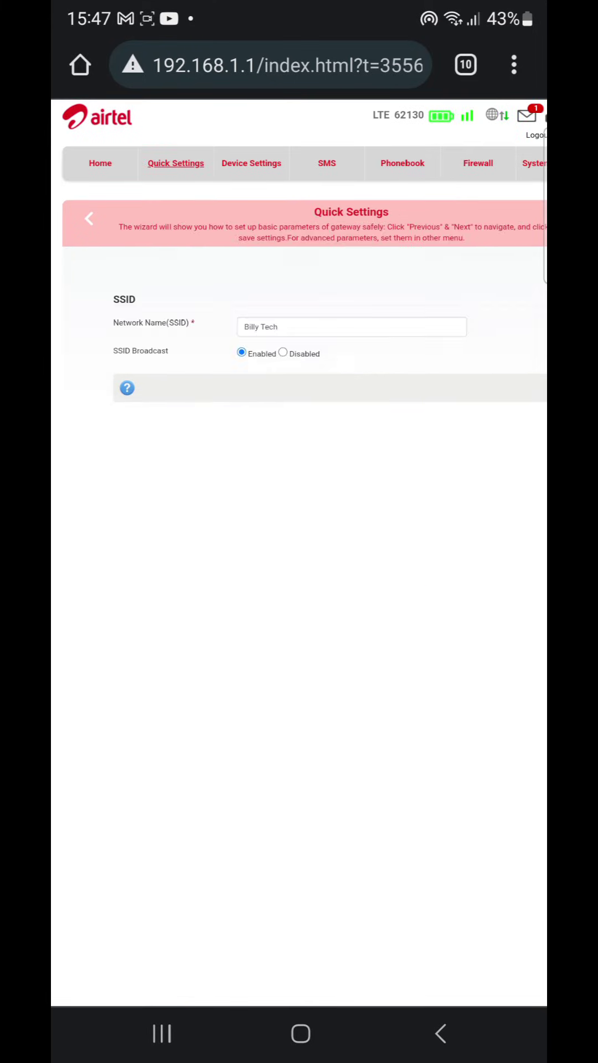
scroll(316, 559, right, 1)
click(505, 272)
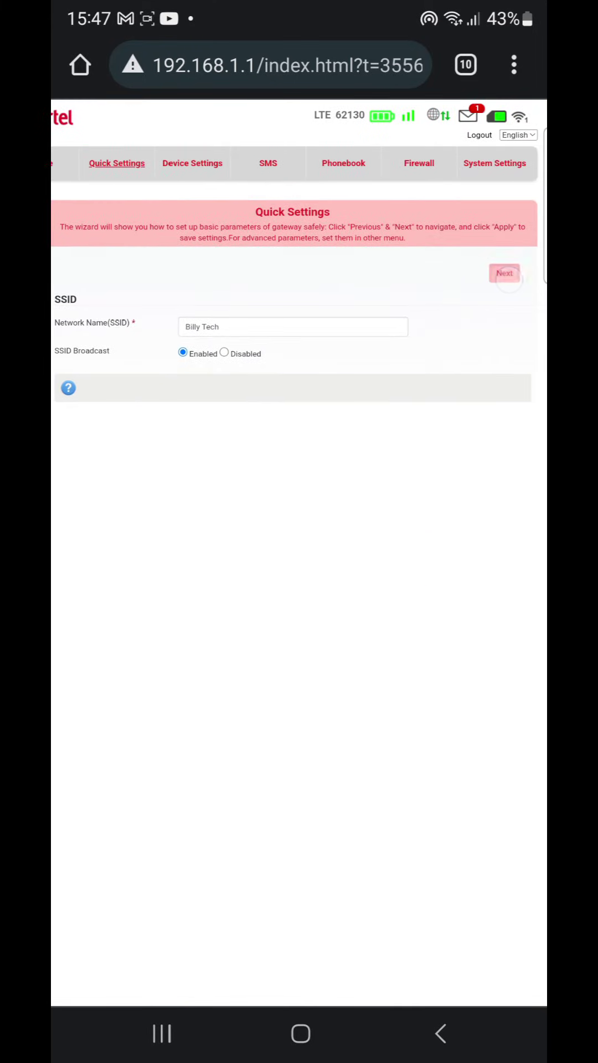
scroll(318, 482, left, 1)
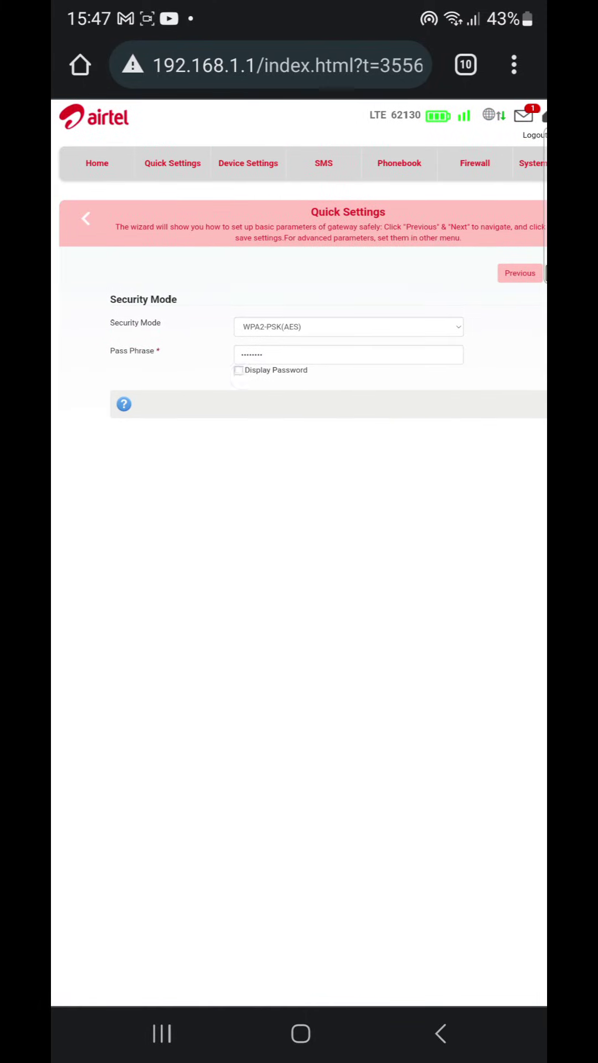
scroll(347, 456, up, 2)
click(368, 327)
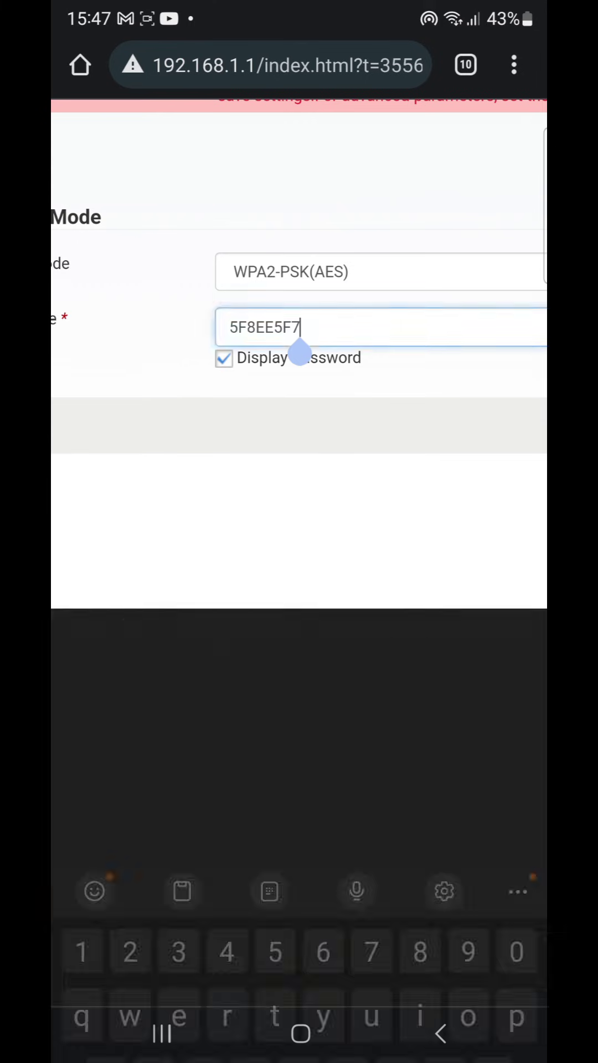
key(BackSpace)
key(BackSpace)
key(BackSpace)
key(BackSpace)
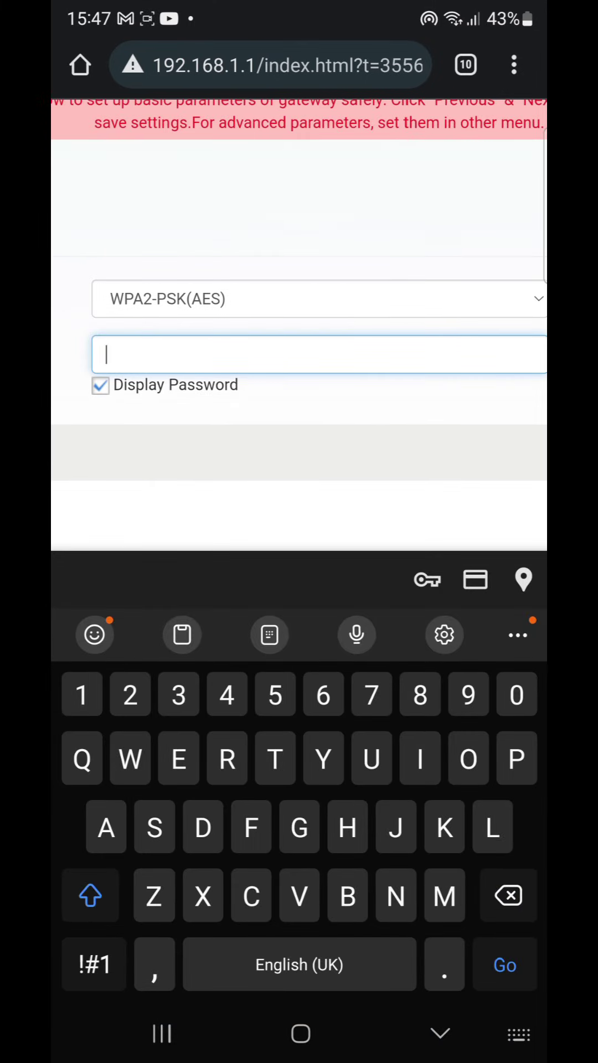
click(99, 385)
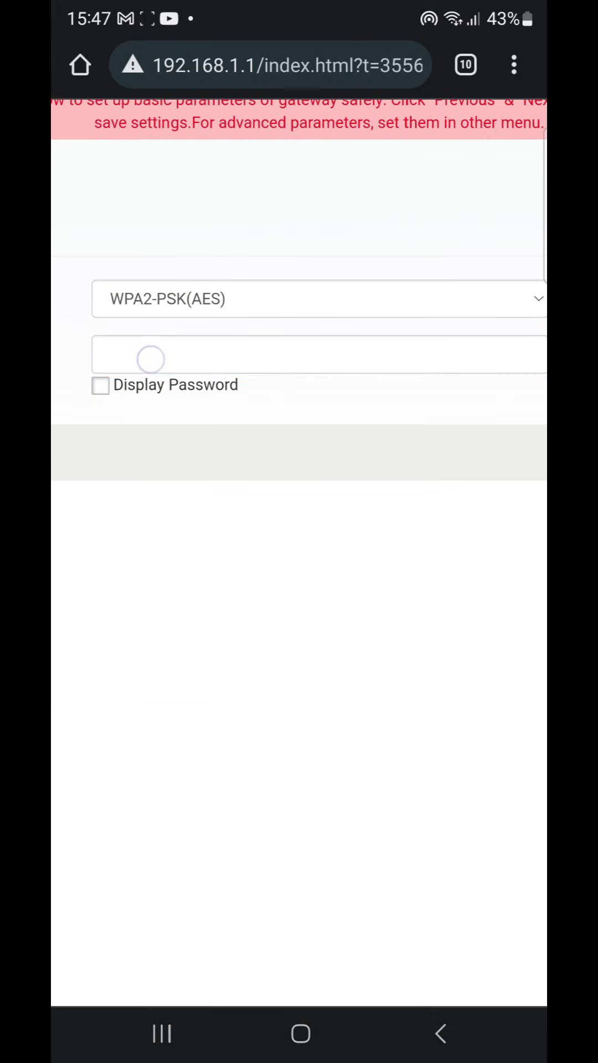
click(147, 353)
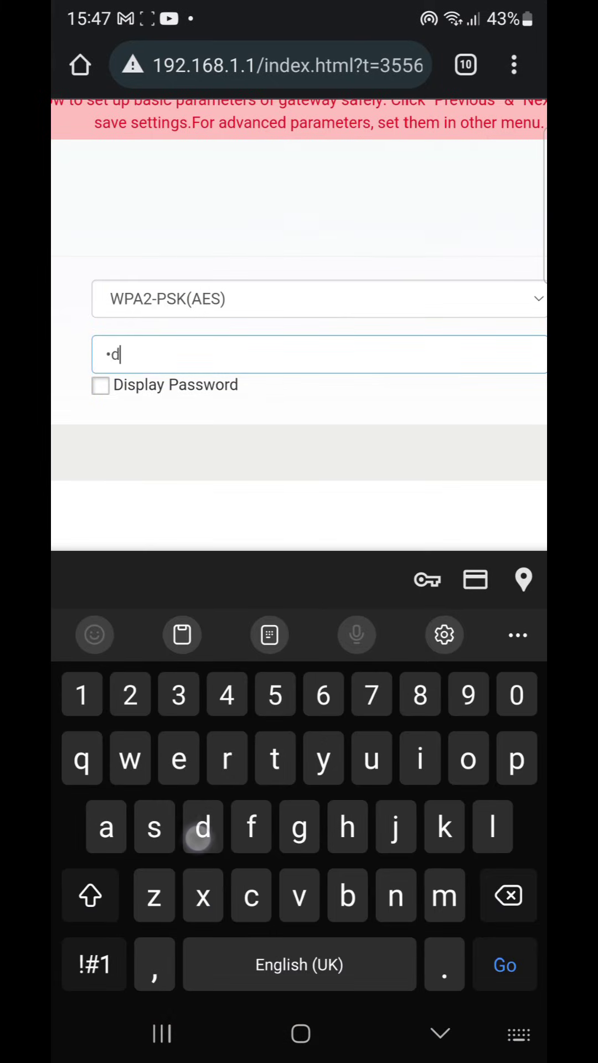
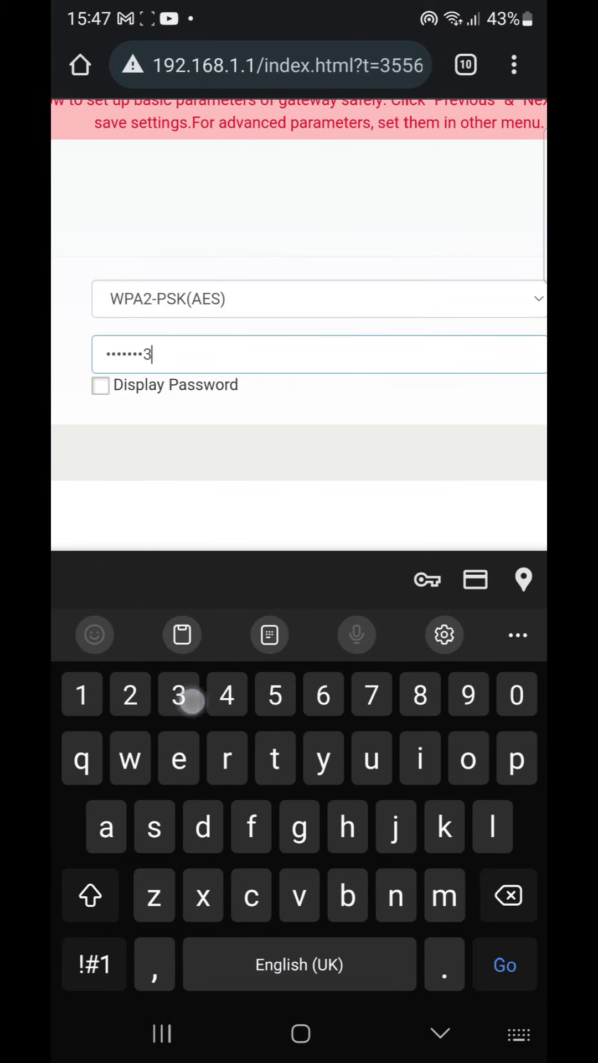
Check the pass phrase with Display Password, then apply and confirm the configuration.
click(100, 385)
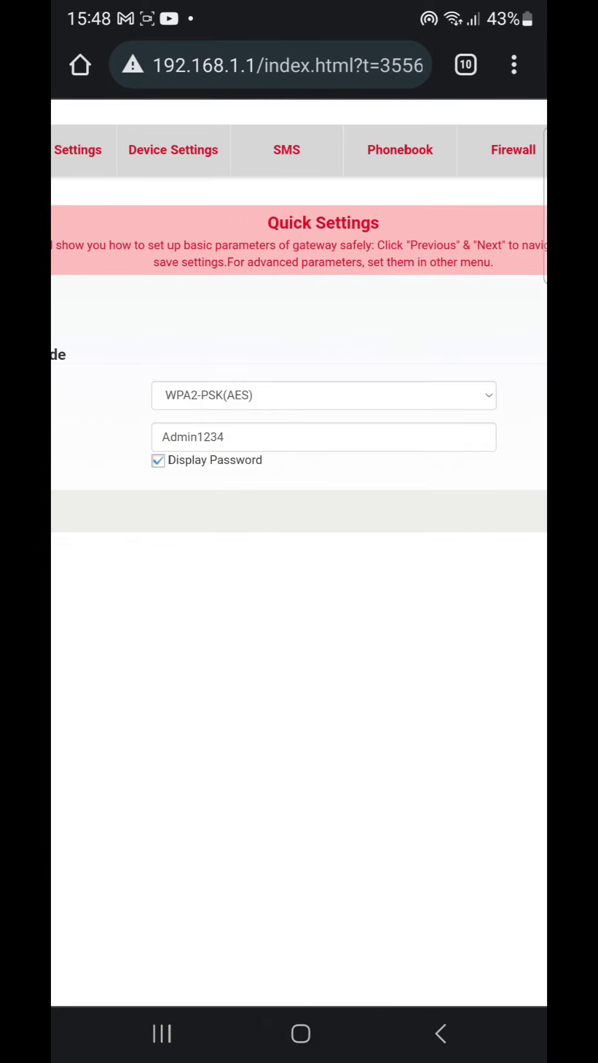
click(157, 460)
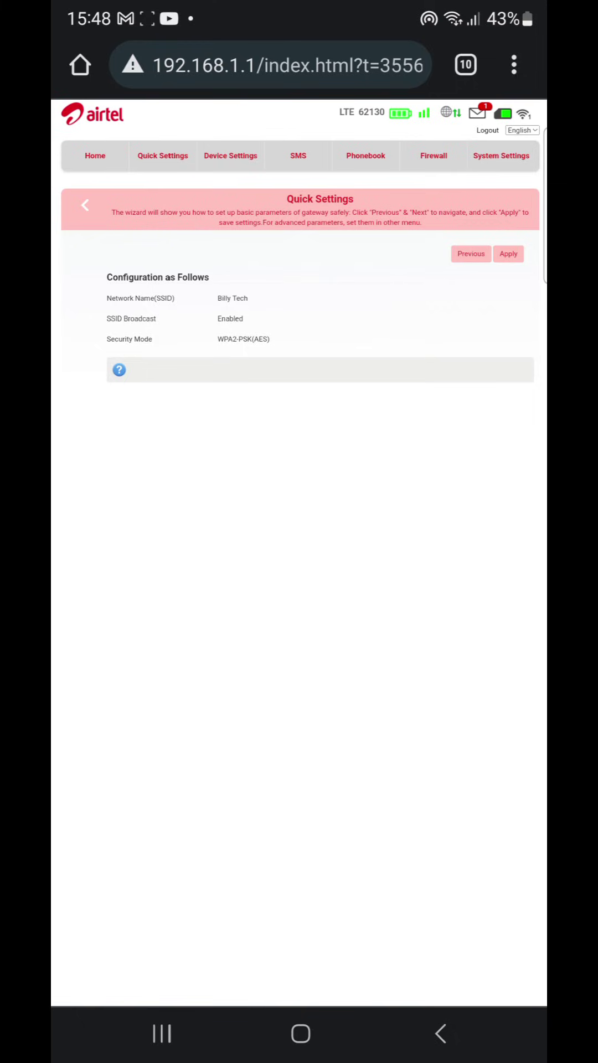
click(509, 254)
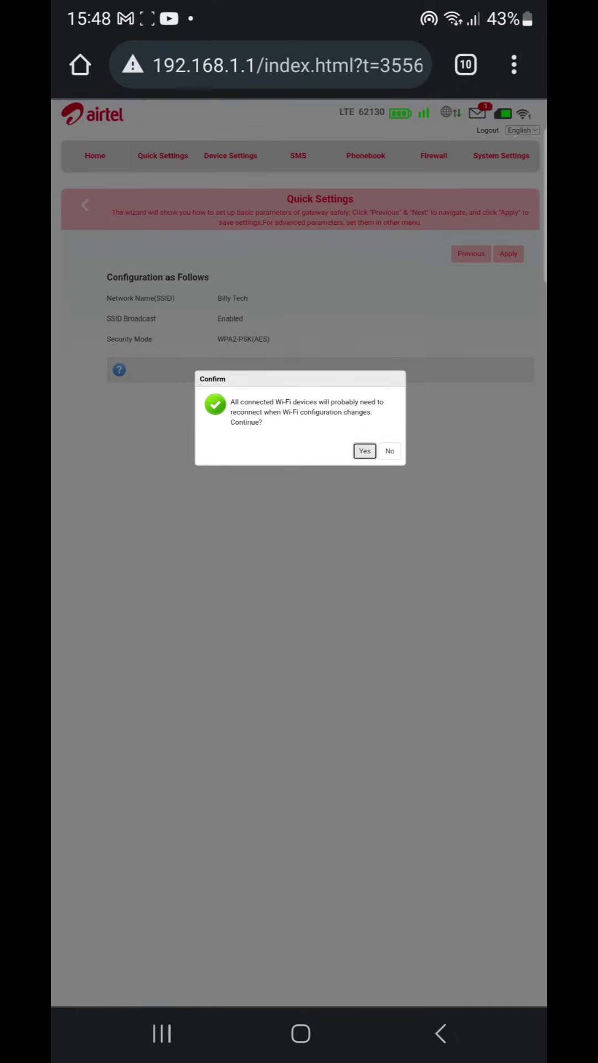
click(365, 451)
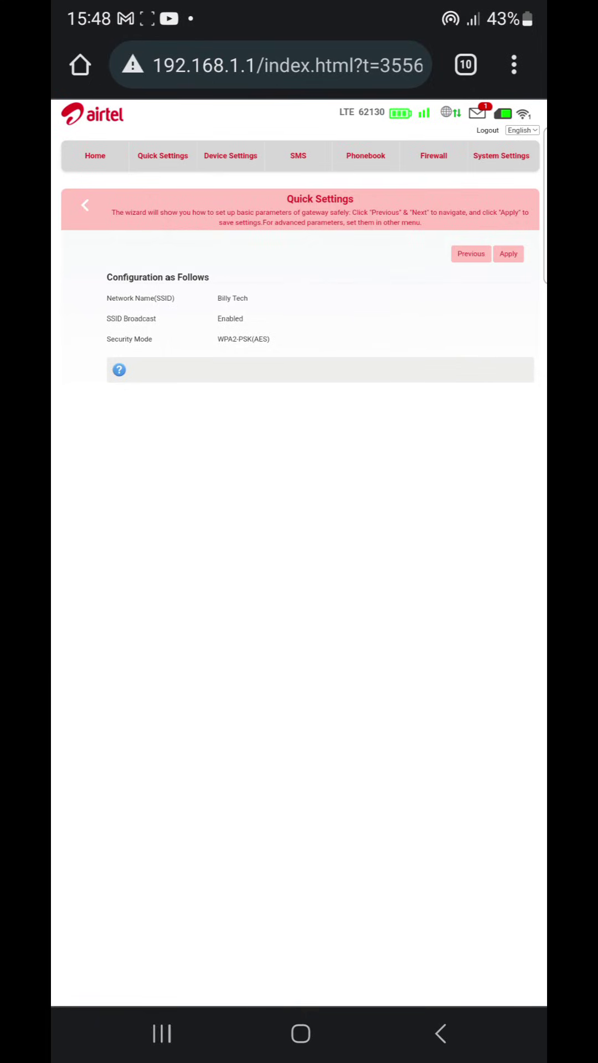
Return to Android's Wi-Fi list and refresh the available networks.
click(162, 1034)
drag(167, 498, 332, 499)
click(300, 498)
click(462, 1021)
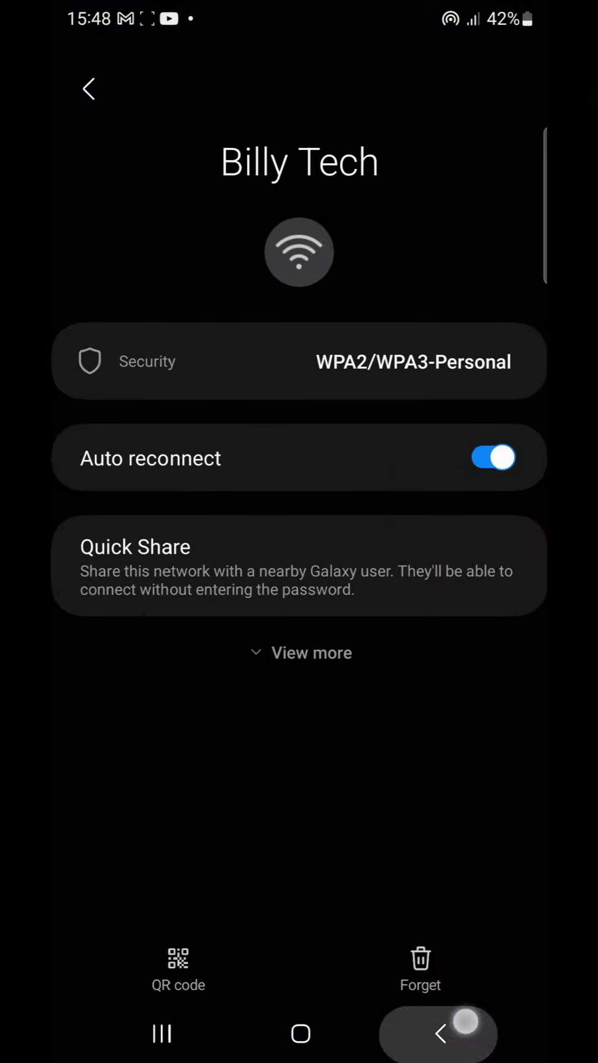
drag(408, 833, 437, 910)
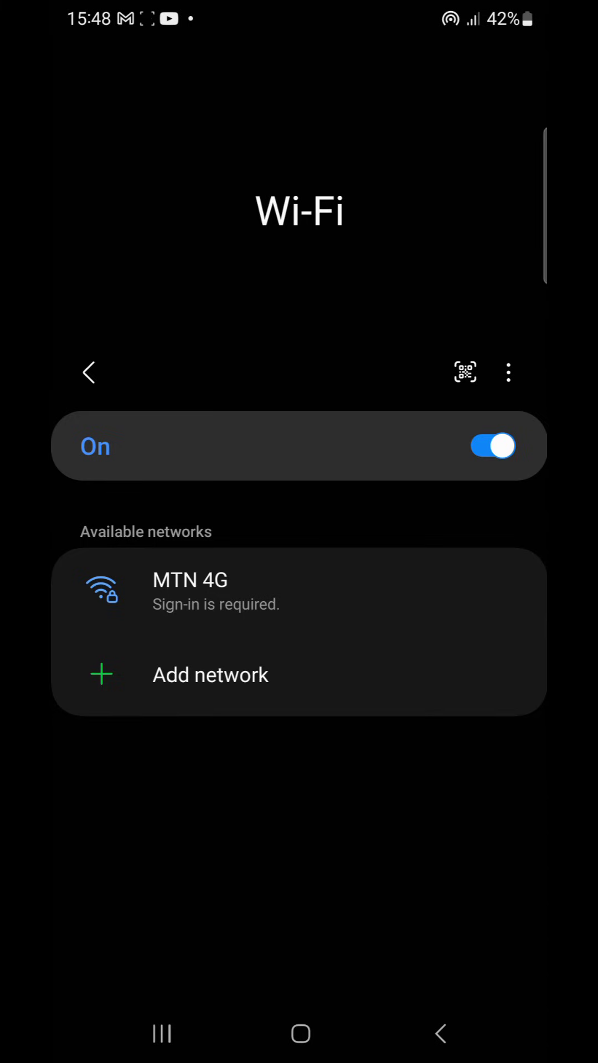
drag(438, 585, 431, 858)
Repeatedly try joining Billy Tech, which stays stuck connecting.
click(412, 626)
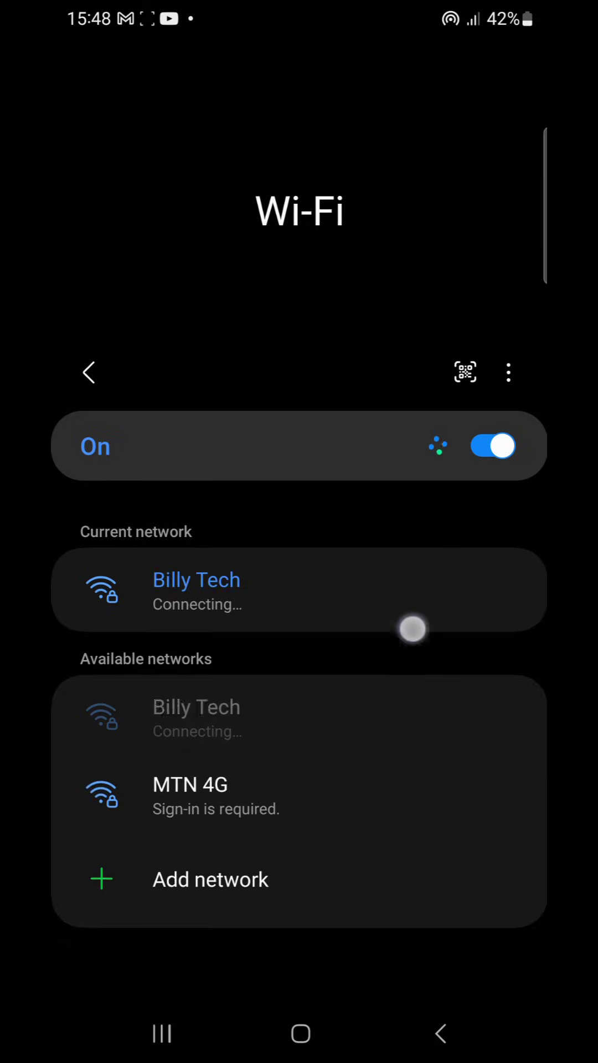
click(391, 612)
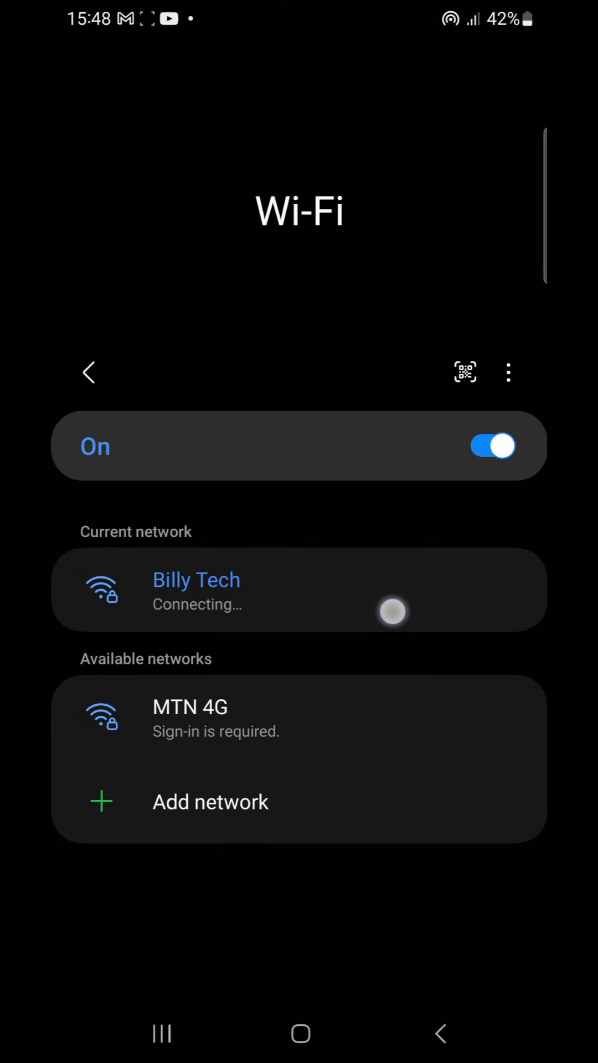
click(368, 585)
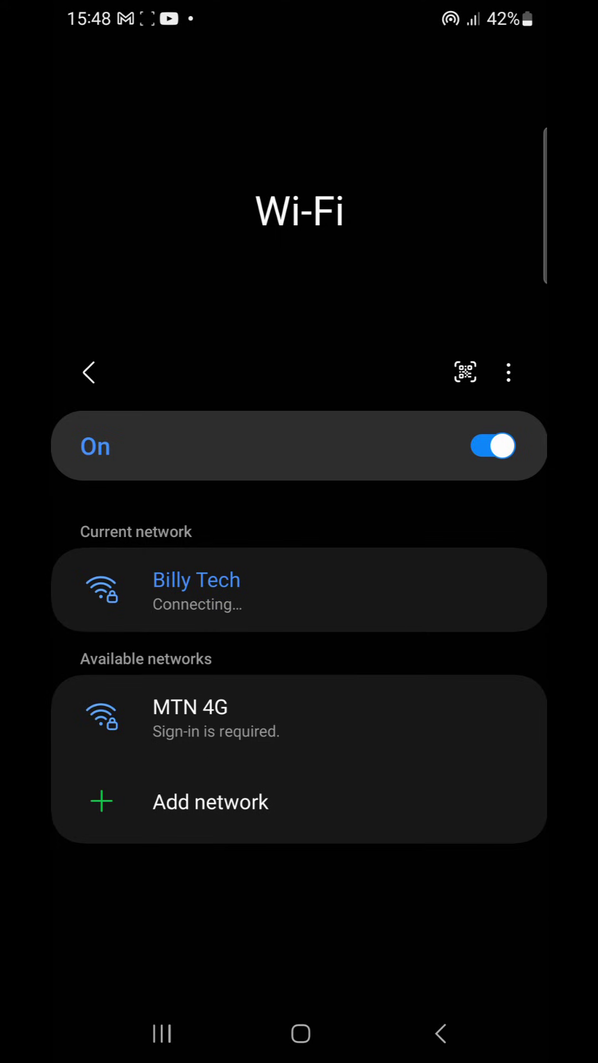
click(160, 607)
click(359, 605)
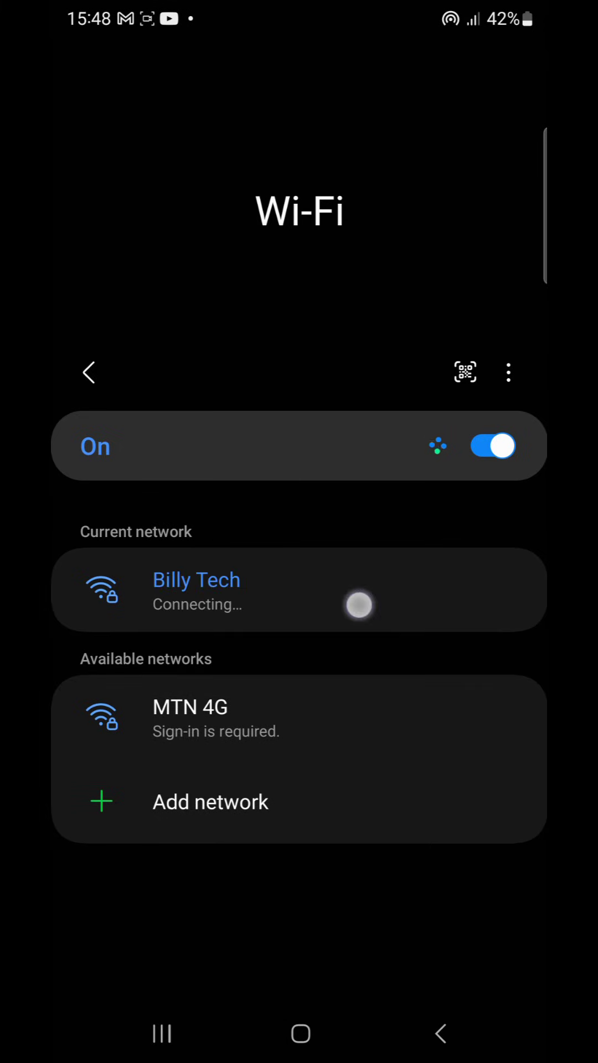
click(306, 594)
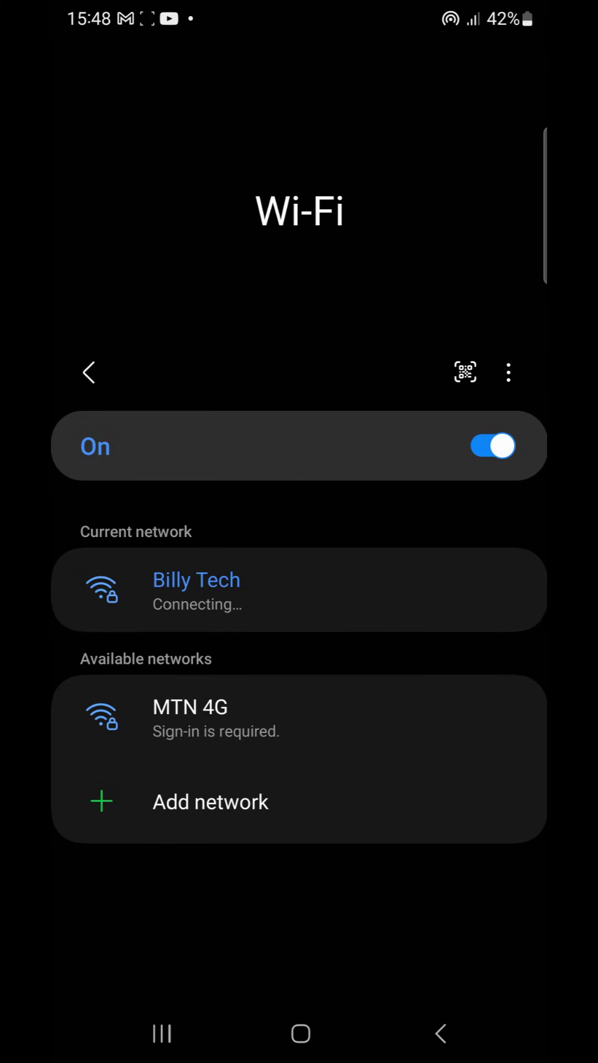
click(306, 582)
click(149, 608)
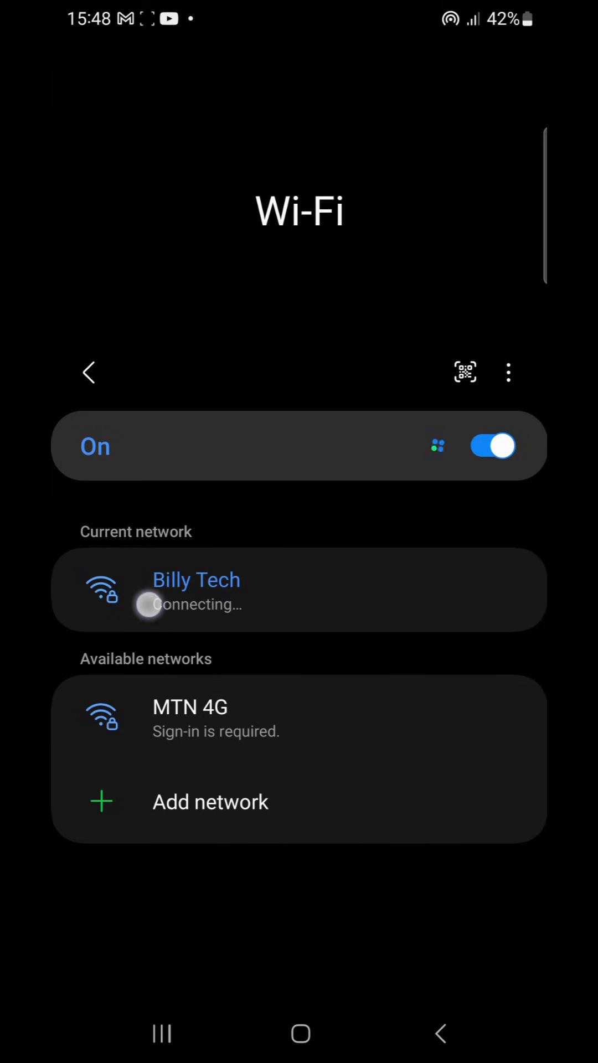
drag(150, 592, 150, 311)
Retry Billy Tech and dismiss the MTN 4G password prompt.
click(154, 340)
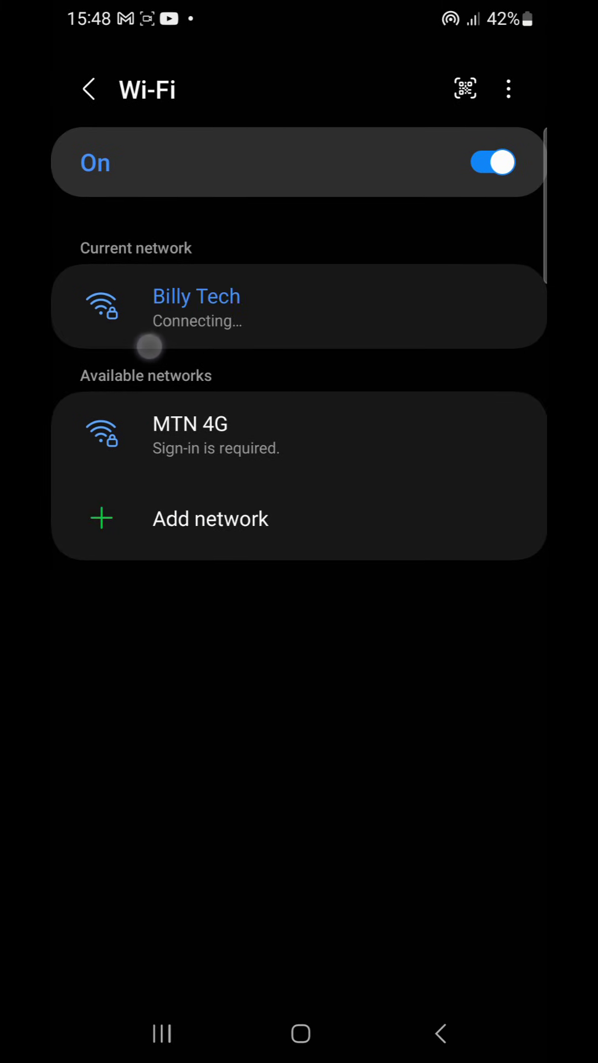
click(147, 454)
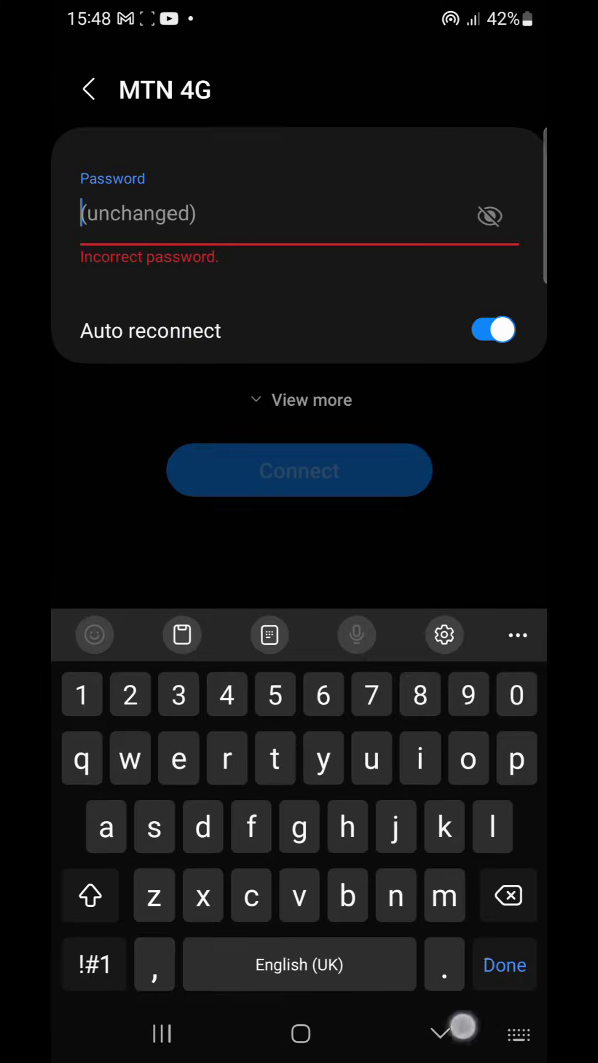
click(448, 1023)
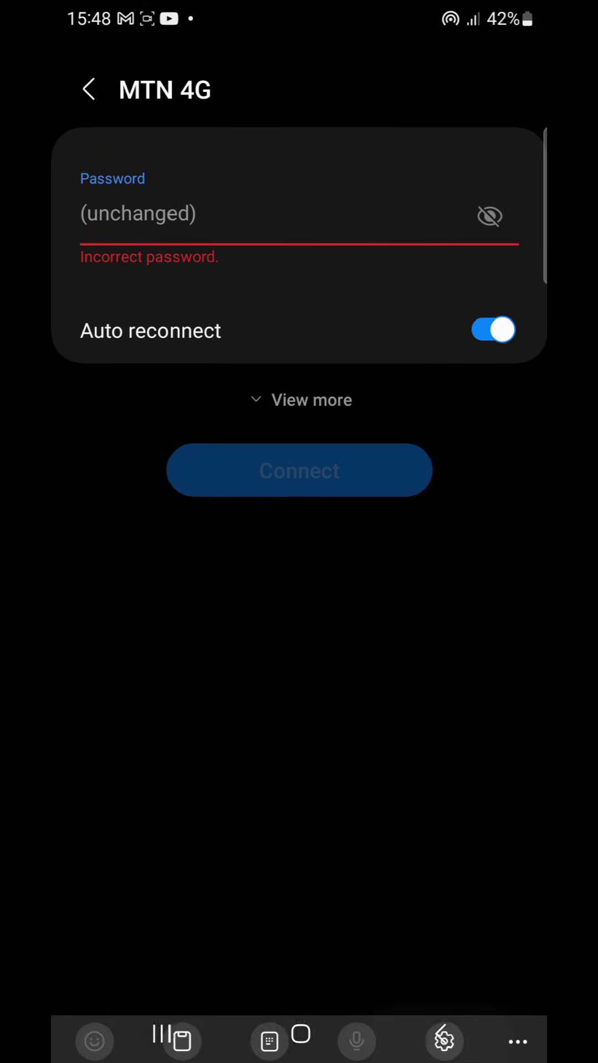
Check why Billy Tech failed, then forget the Billy Tech network.
click(499, 306)
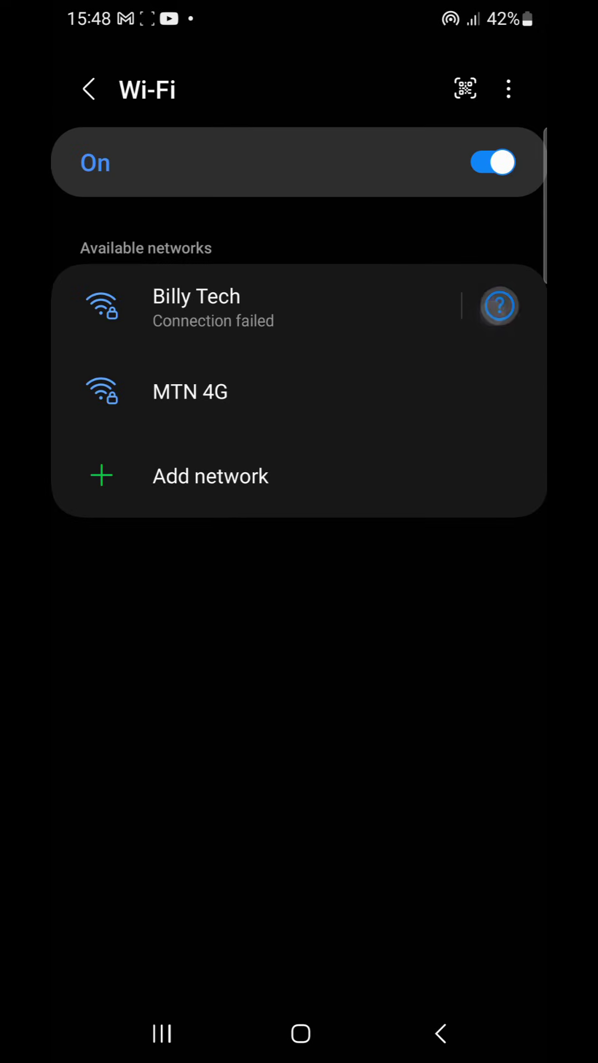
click(465, 1025)
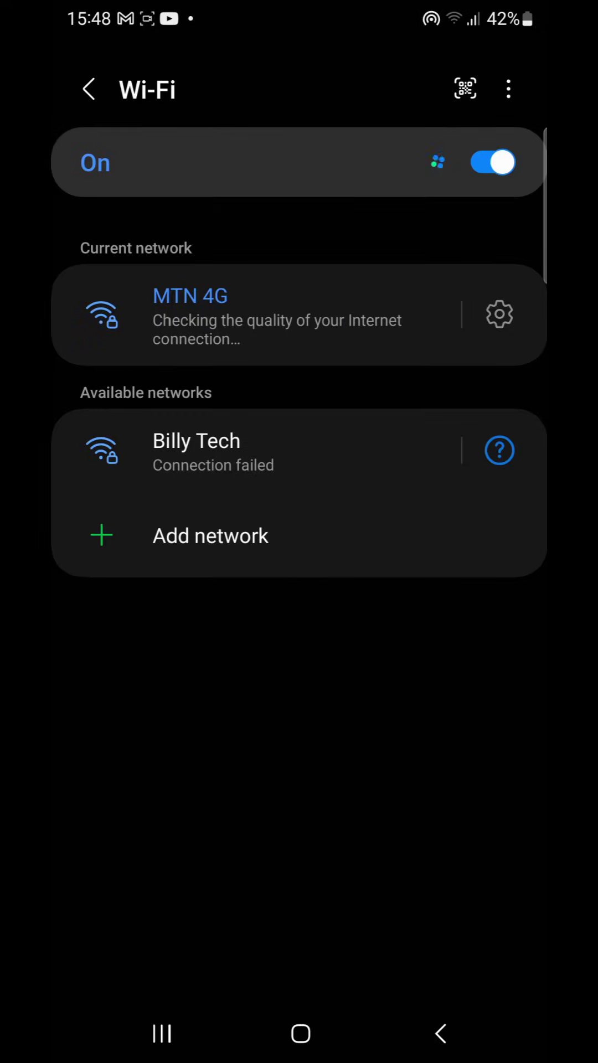
click(185, 451)
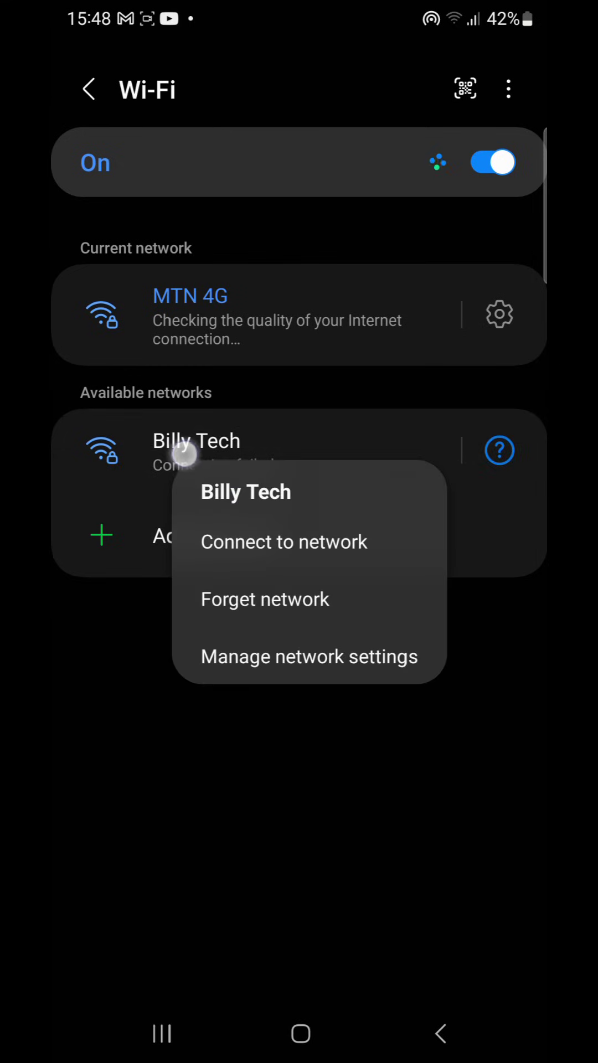
click(275, 598)
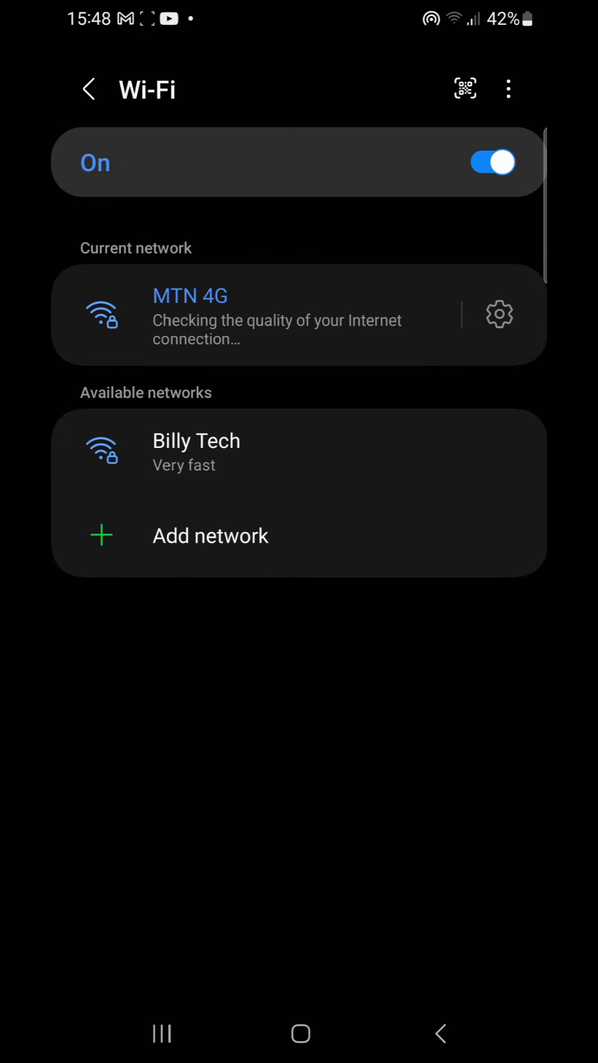
Reconnect to Billy Tech with the new password, dismissing the internet warning, then go home.
click(180, 465)
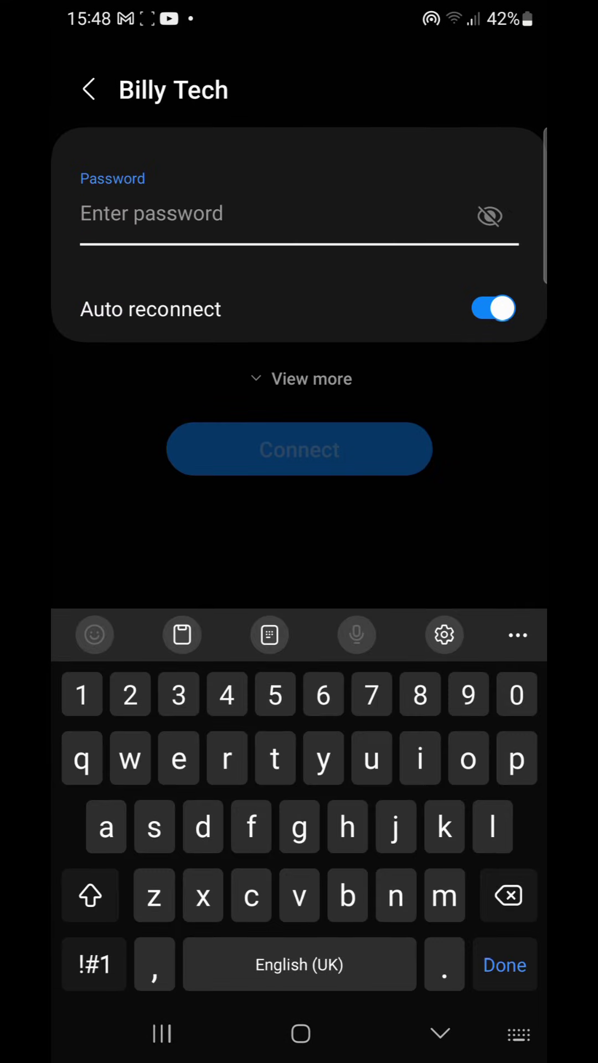
click(90, 895)
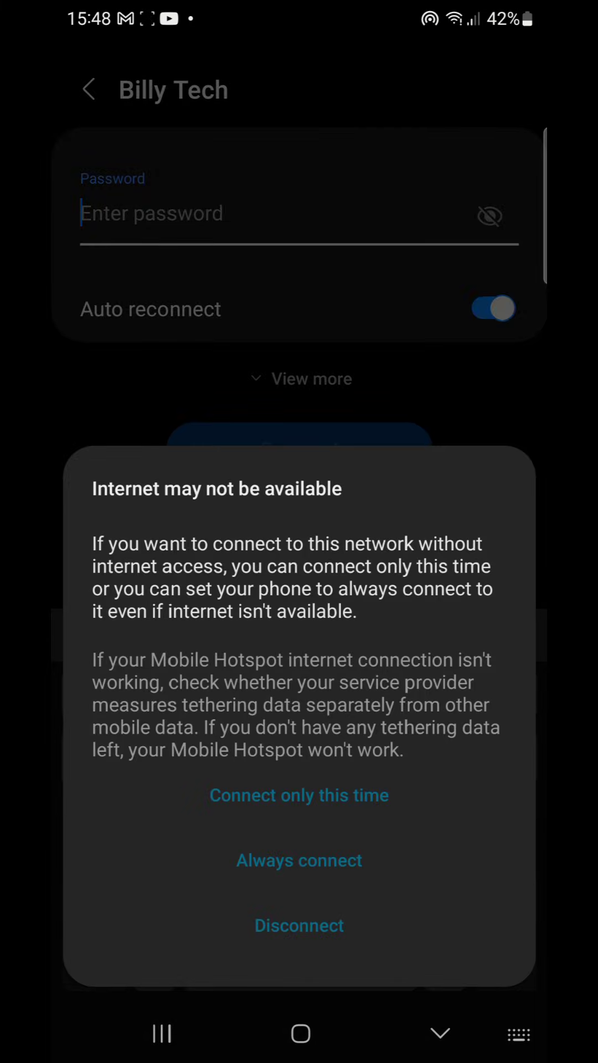
click(376, 797)
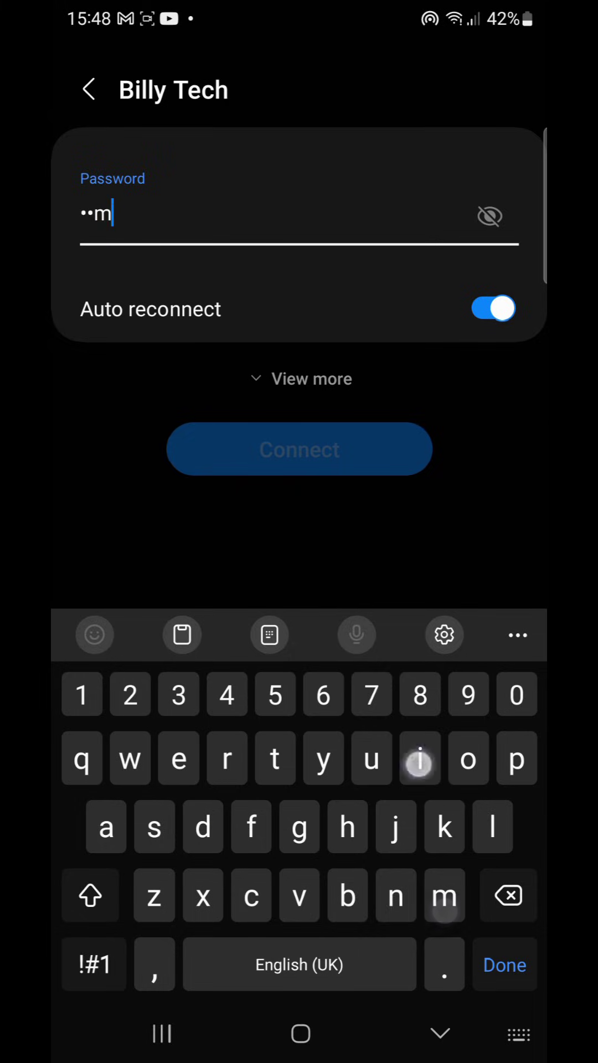
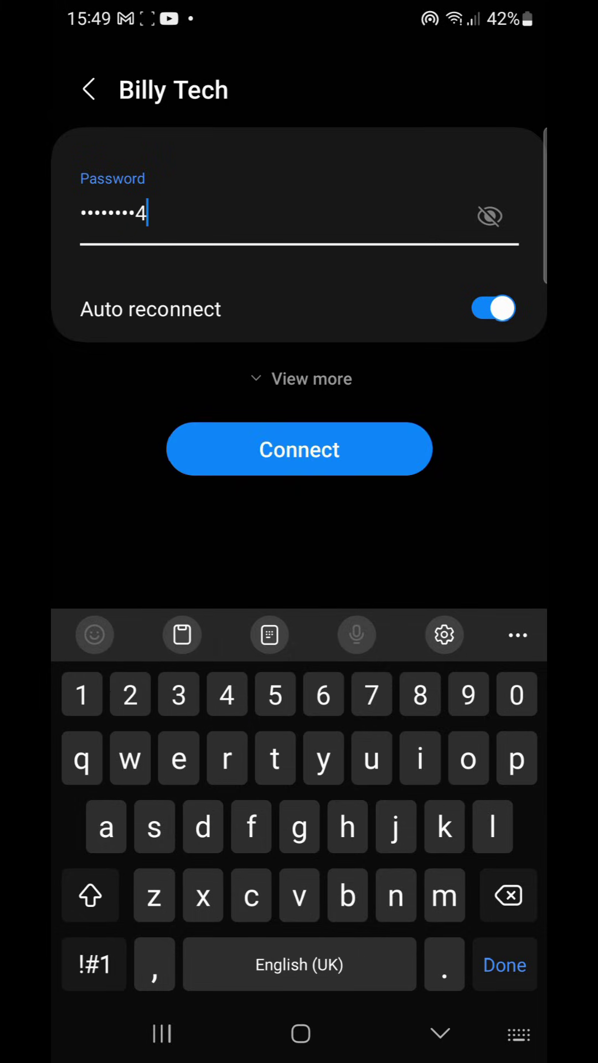
click(362, 442)
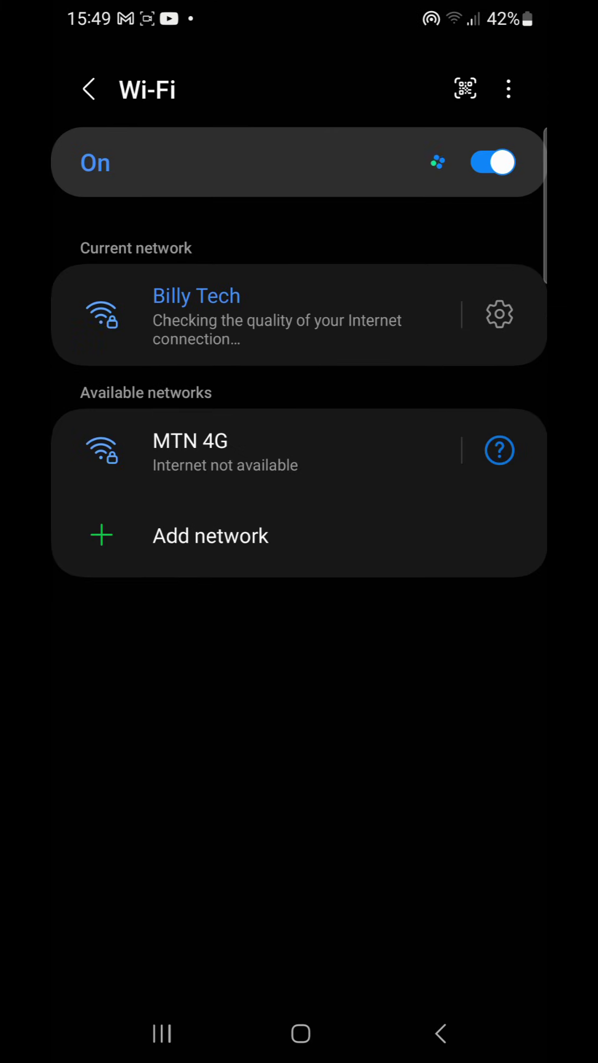
click(286, 1022)
Launch Chrome from the Google apps folder in the app drawer.
drag(299, 830, 299, 415)
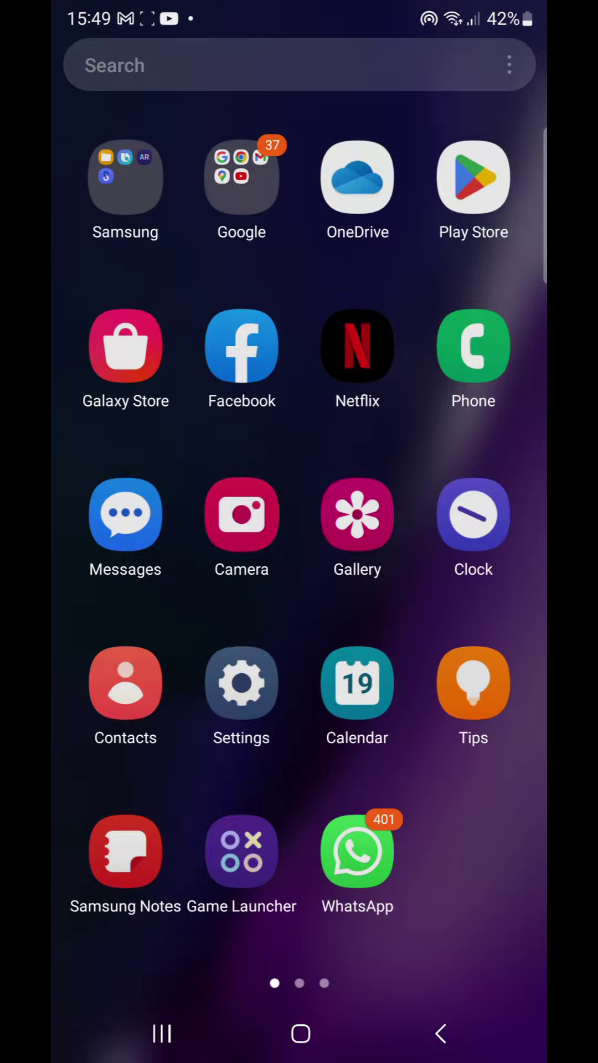
click(244, 194)
click(300, 428)
Search Google for 'nn', correcting a typo, to confirm the connection works.
click(230, 87)
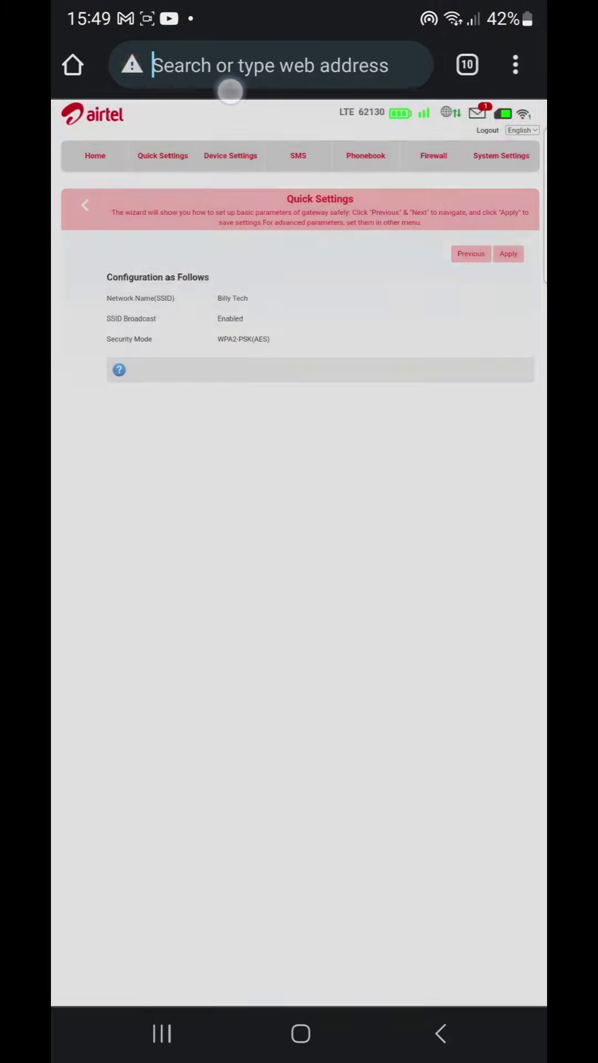
text(nsir)
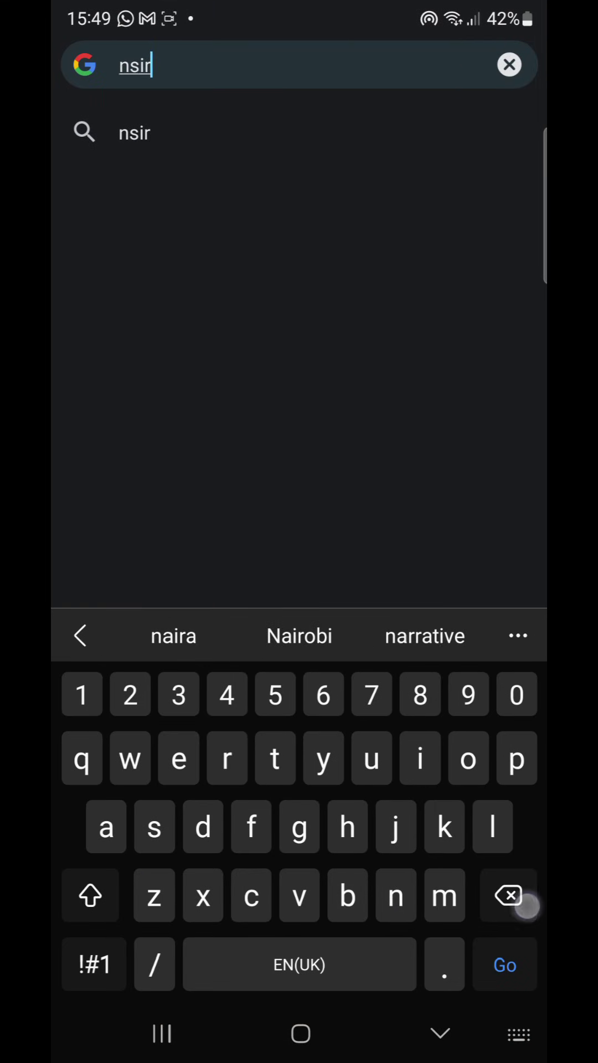
key(BackSpace)
key(BackSpace)
key(BackSpace)
text(nn)
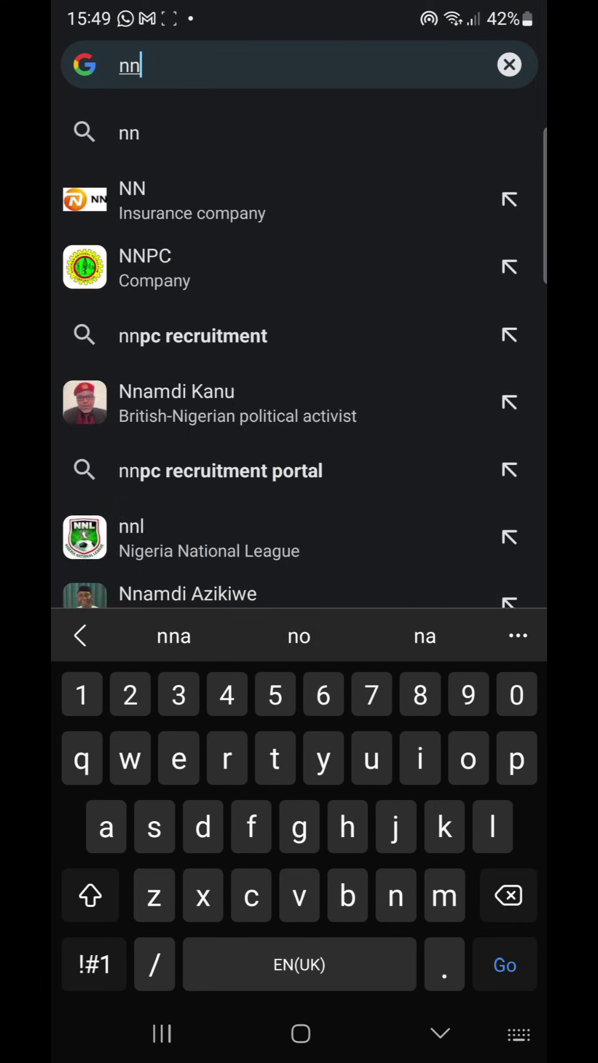
click(147, 187)
scroll(440, 681, down, 10)
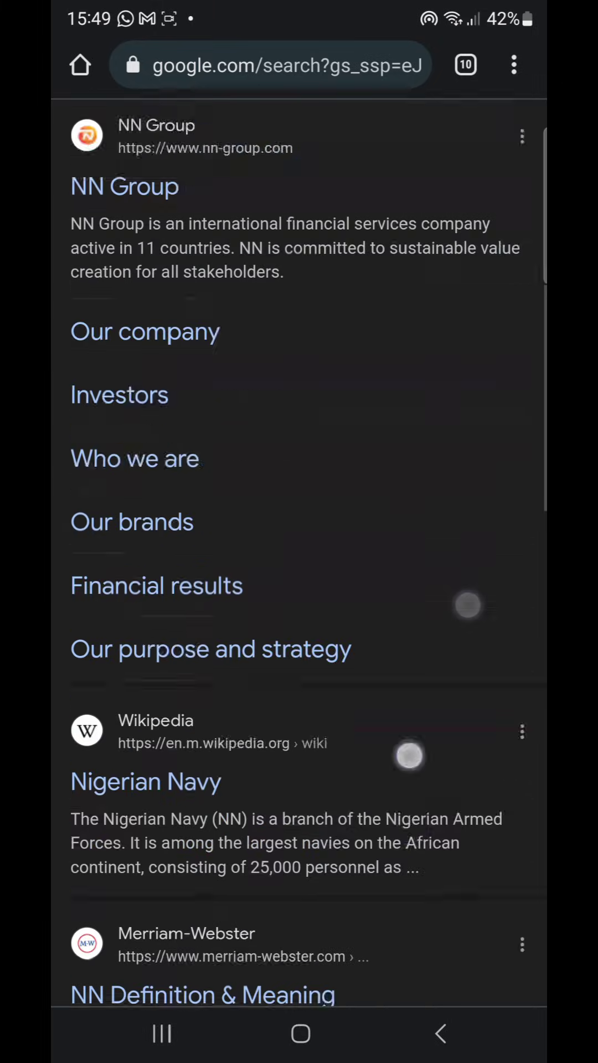